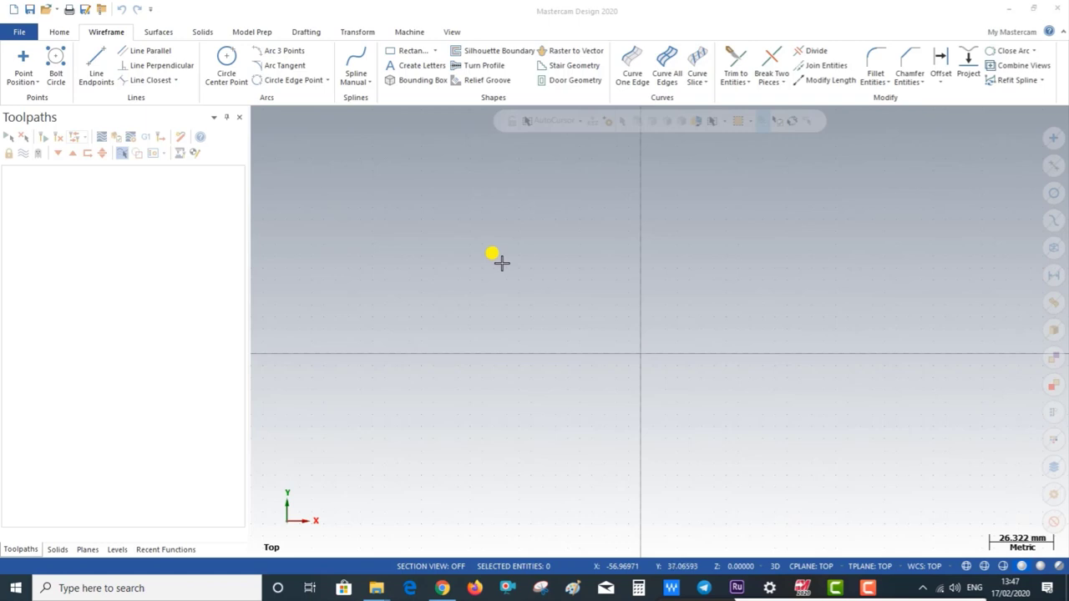
# Step: Browse to Desktop\Mastercam lathe 11 and select Nozzle - 2.SLDPRT with All Files (*.*) shown
pyautogui.click(18, 32)
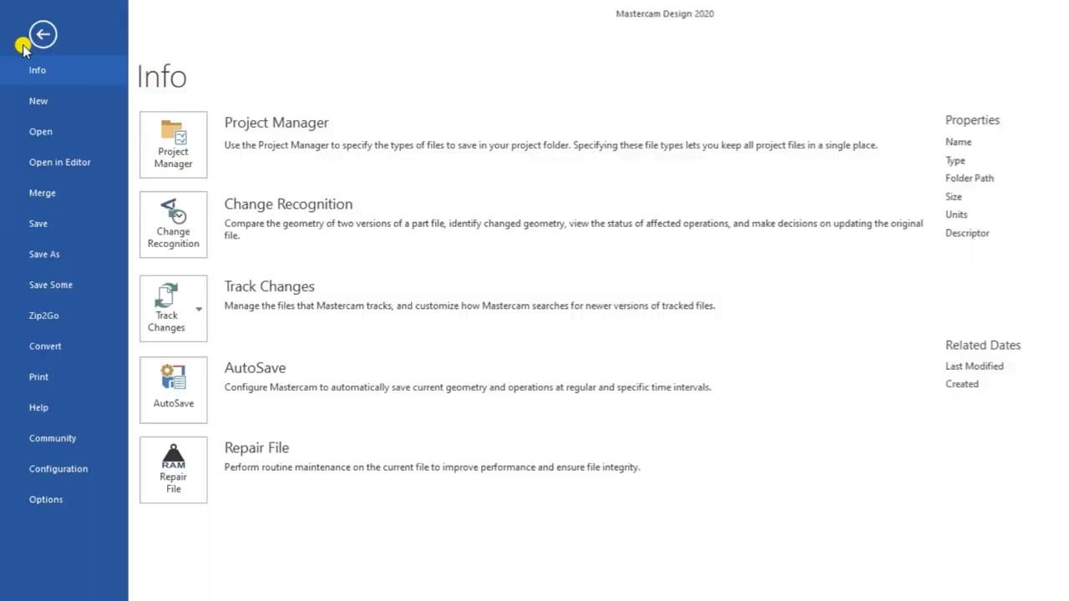
pyautogui.click(38, 135)
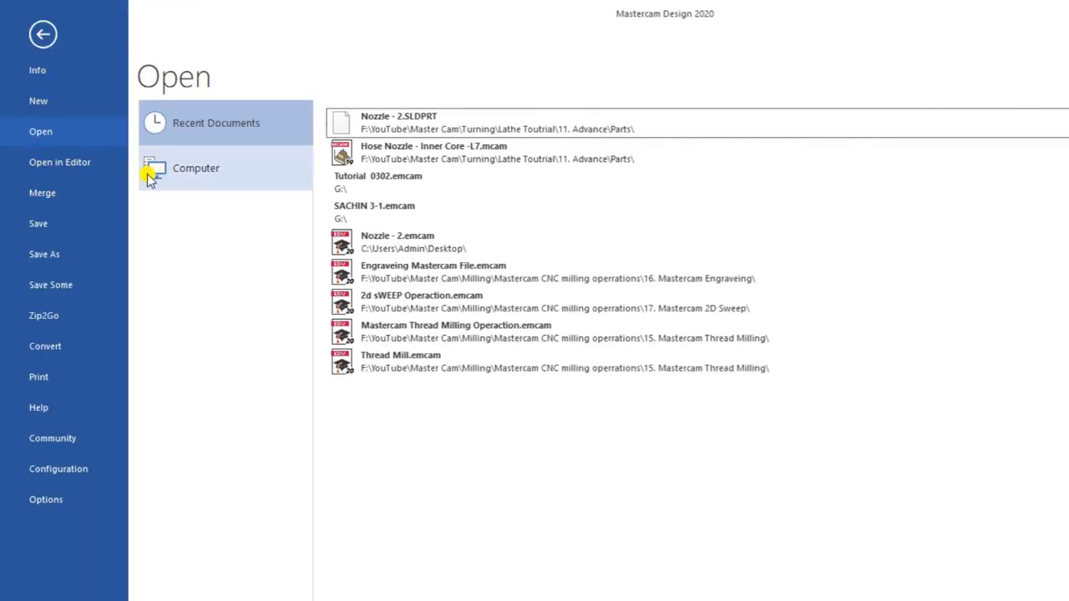
pyautogui.click(180, 177)
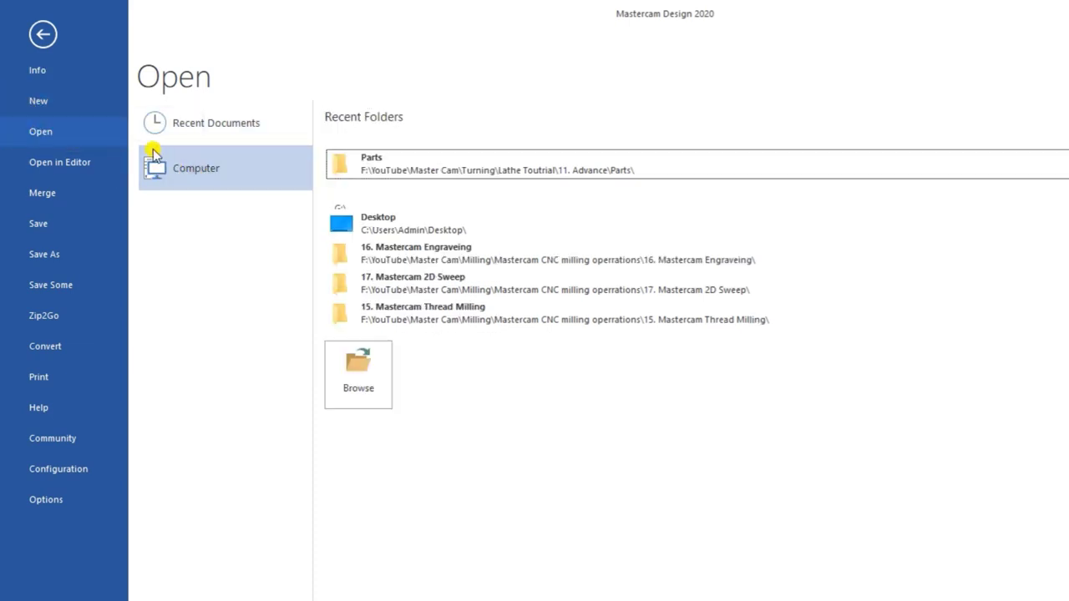
pyautogui.click(355, 368)
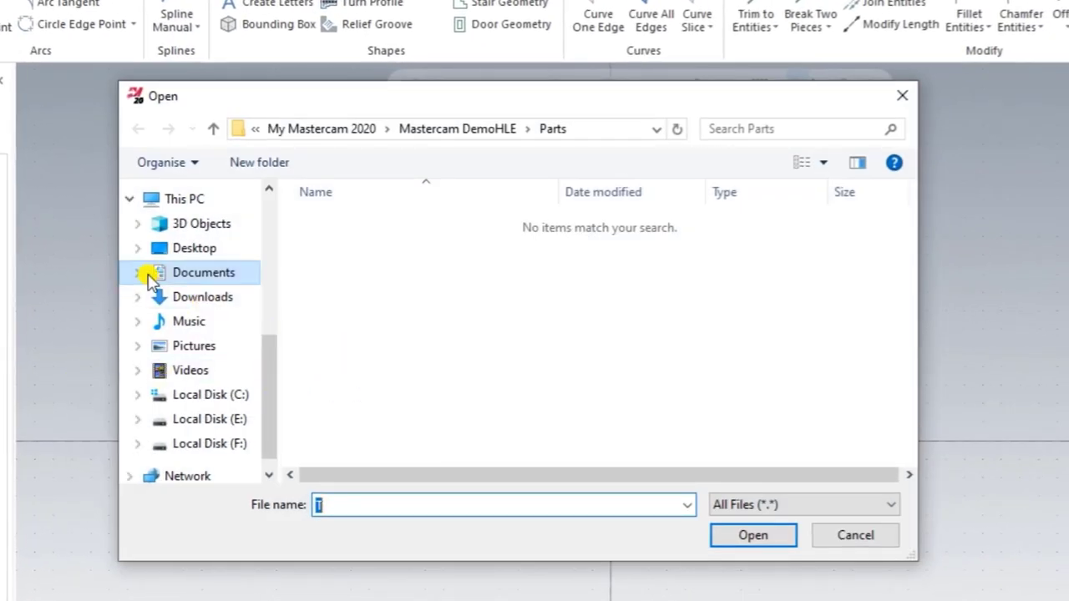
pyautogui.scroll(3, 155, 269)
pyautogui.scroll(3, 163, 334)
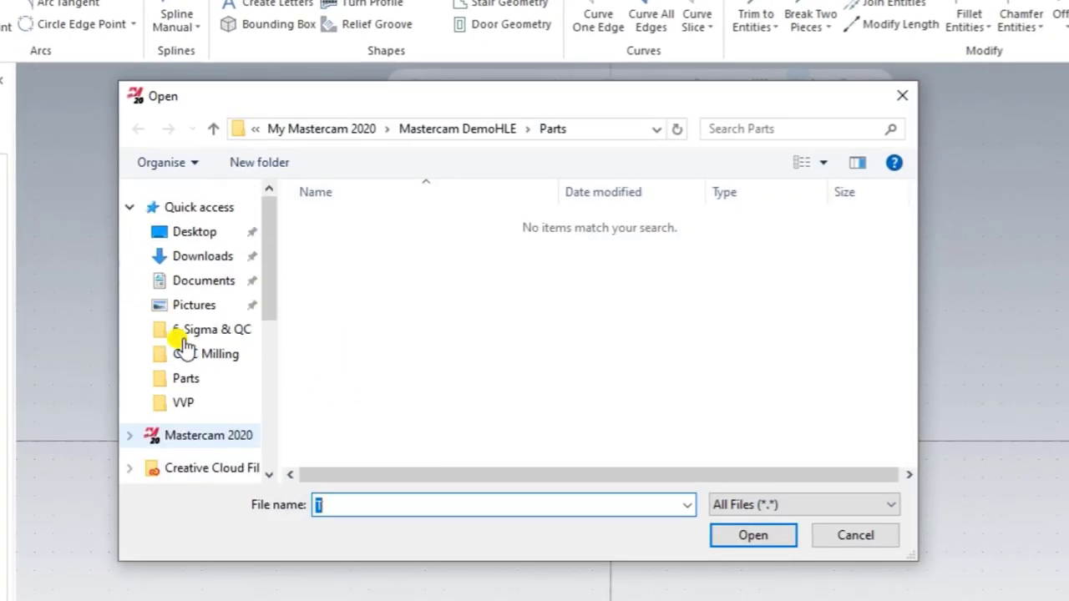
pyautogui.click(181, 236)
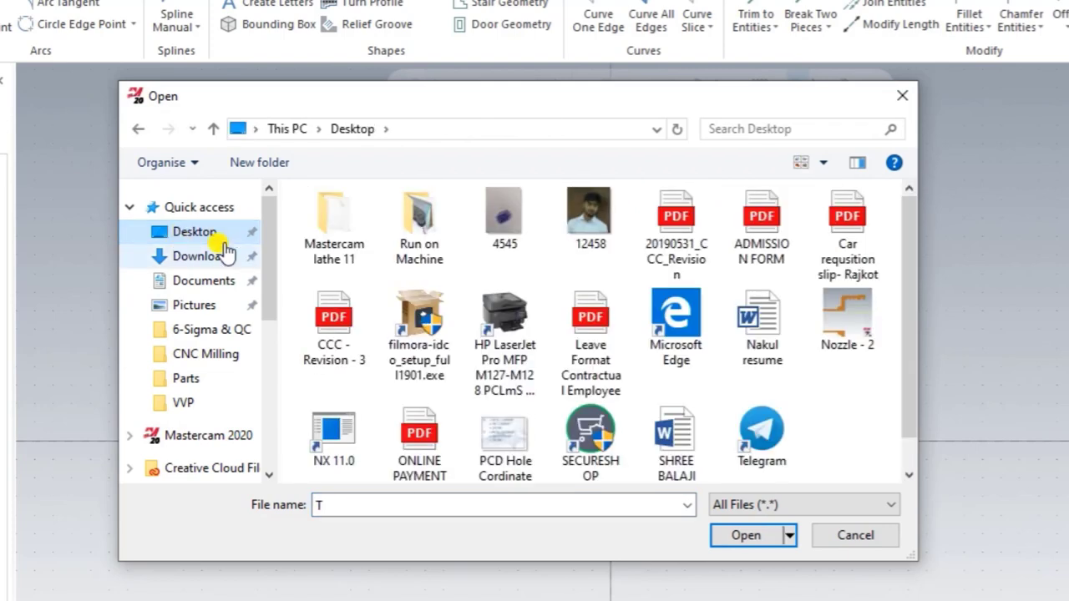
pyautogui.doubleClick(344, 238)
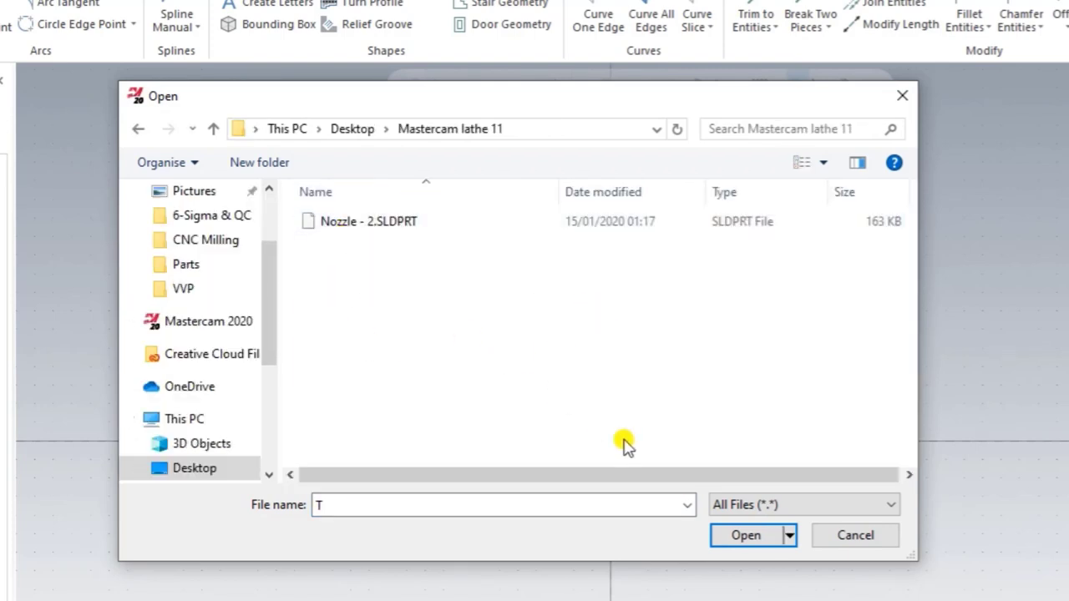
pyautogui.click(742, 506)
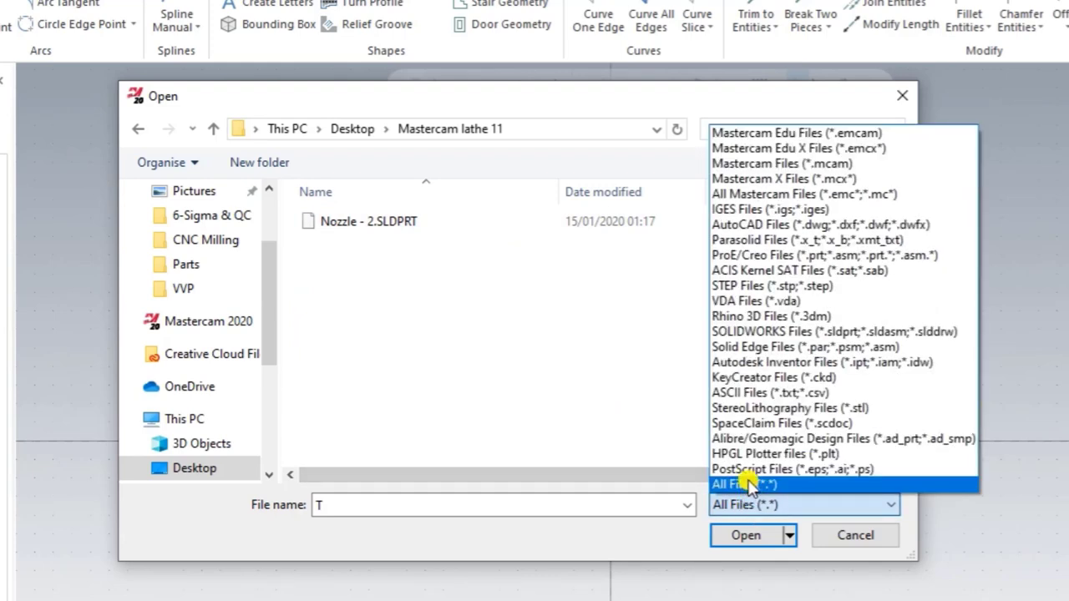
pyautogui.click(746, 485)
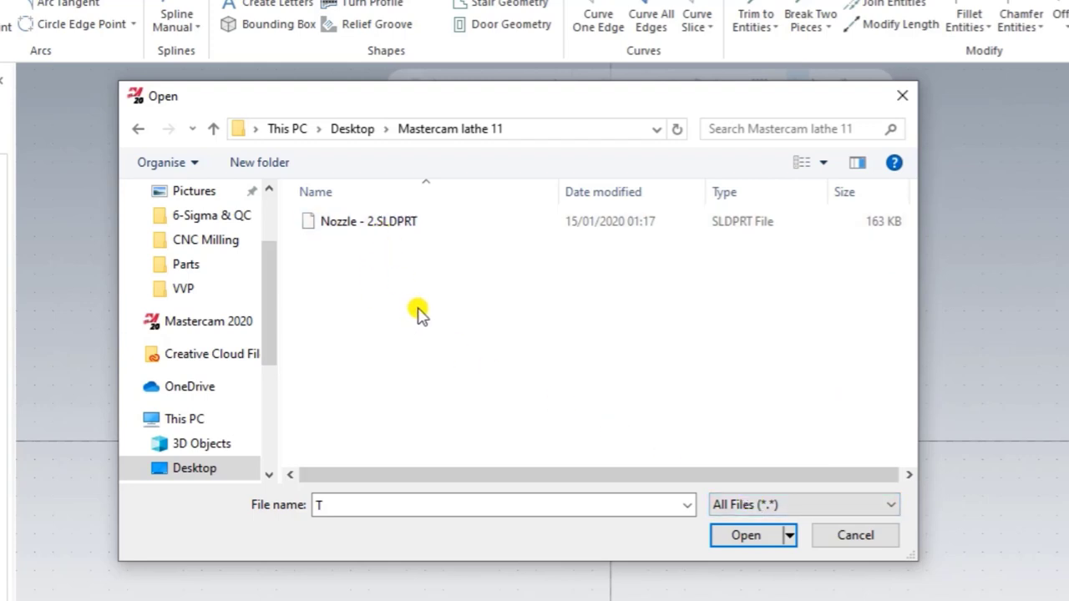
pyautogui.click(390, 220)
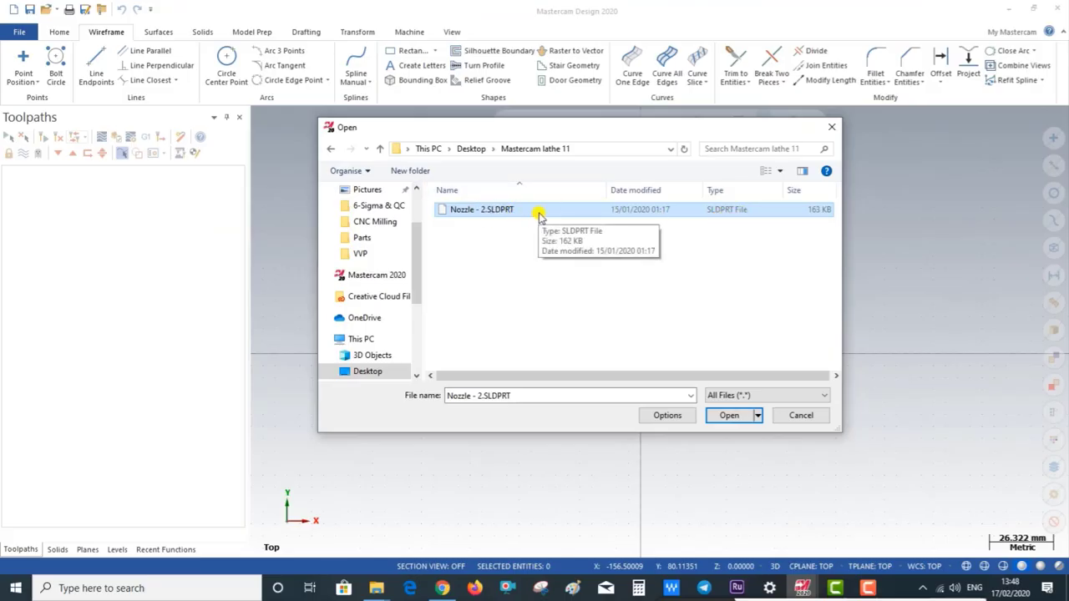
# Step: Open Nozzle - 2.SLDPRT and orbit the solid nozzle to inspect it from several angles
pyautogui.click(728, 415)
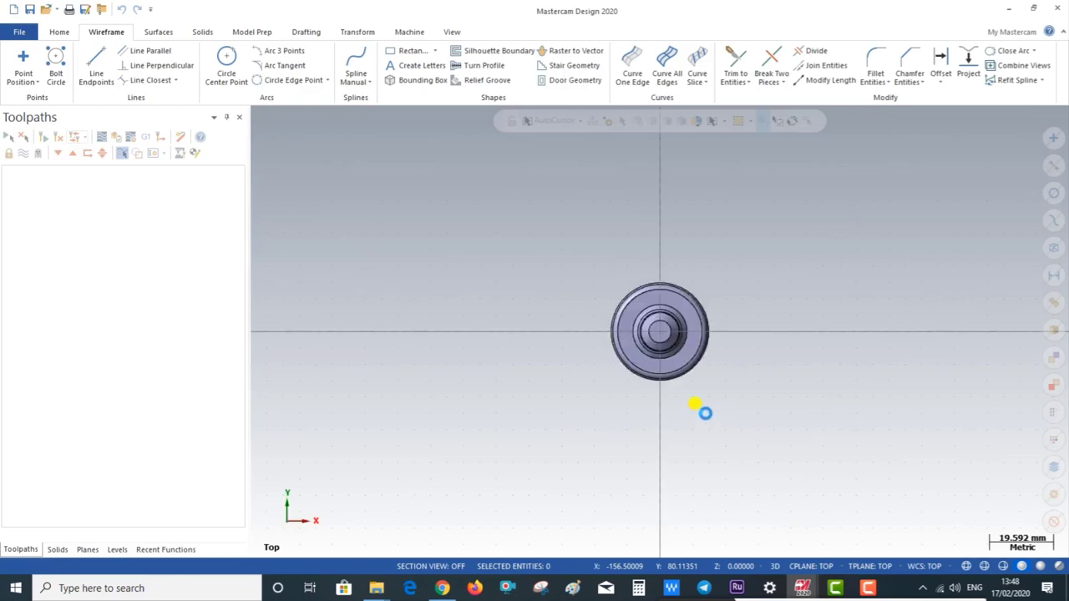
pyautogui.scroll(3, 620, 376)
pyautogui.moveTo(601, 374)
pyautogui.mouseDown(button='middle')
pyautogui.moveTo(720, 400)
pyautogui.moveTo(687, 399)
pyautogui.moveTo(635, 381)
pyautogui.moveTo(750, 398)
pyautogui.moveTo(684, 396)
pyautogui.moveTo(726, 370)
pyautogui.mouseUp(button='middle')
pyautogui.scroll(-2, 751, 406)
pyautogui.scroll(-2, 752, 393)
pyautogui.moveTo(613, 401)
pyautogui.mouseDown(button='middle')
pyautogui.moveTo(727, 398)
pyautogui.moveTo(776, 376)
pyautogui.moveTo(827, 417)
pyautogui.moveTo(754, 420)
pyautogui.moveTo(783, 401)
pyautogui.moveTo(808, 406)
pyautogui.moveTo(792, 404)
pyautogui.mouseUp(button='middle')
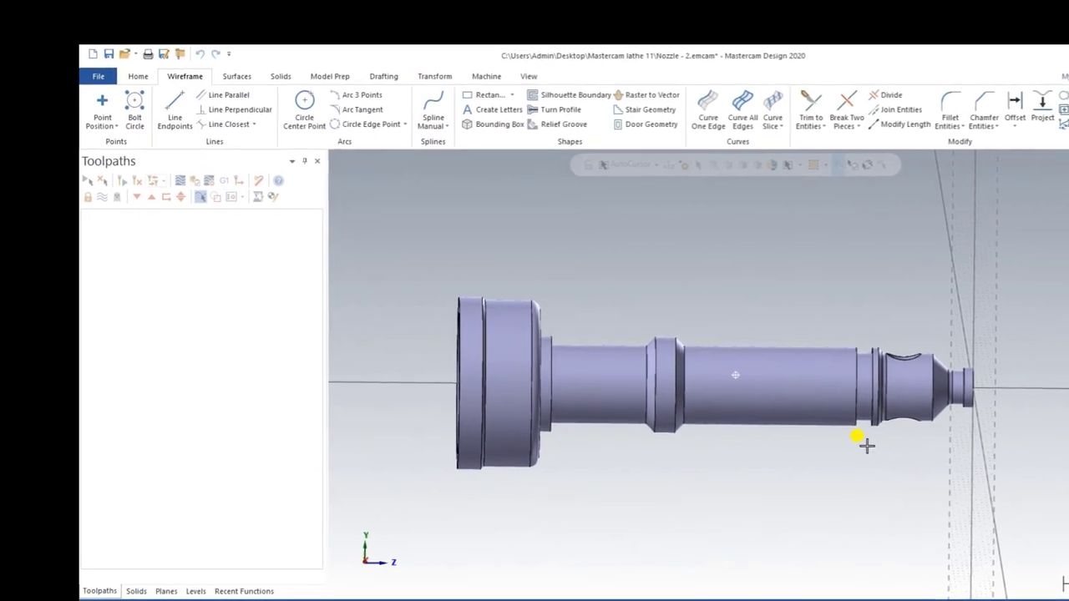
pyautogui.moveTo(909, 470)
pyautogui.mouseDown(button='middle')
pyautogui.moveTo(864, 471)
pyautogui.moveTo(740, 362)
pyautogui.mouseUp(button='middle')
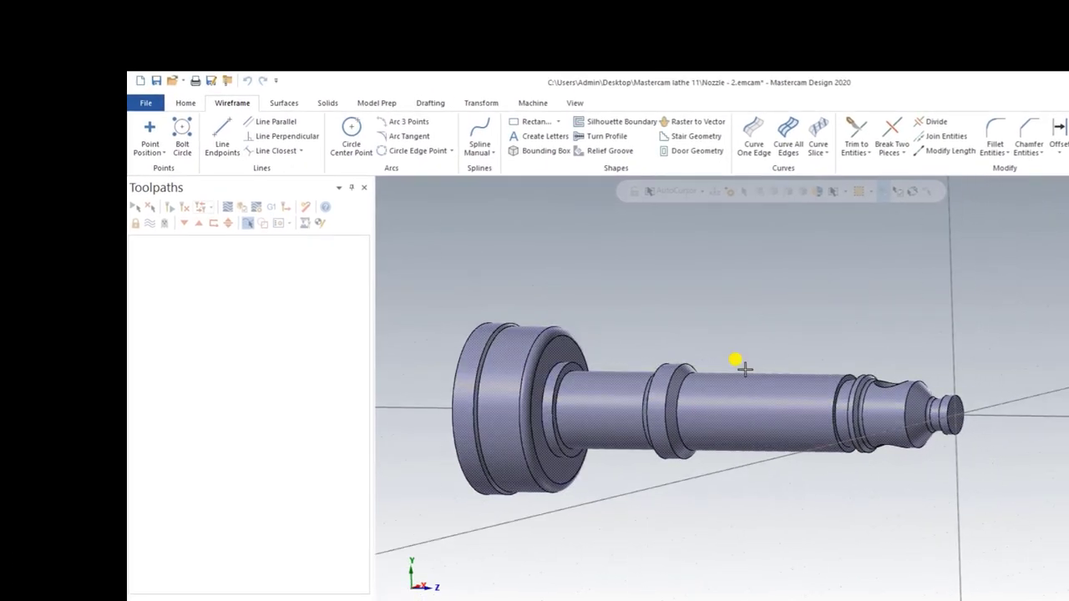
# Step: Return the nozzle to the Top (WCS) view
pyautogui.rightClick(690, 310)
pyautogui.click(710, 382)
pyautogui.scroll(-2, 709, 385)
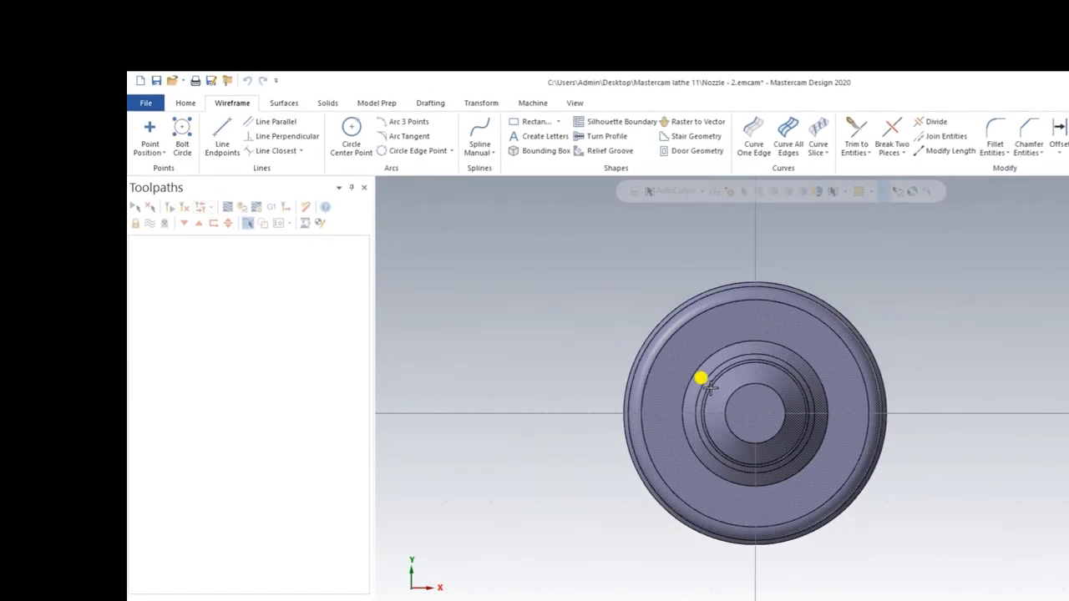
# Step: Start a Dynamic transform on the nozzle solid with its origin at the tip end
pyautogui.click(481, 102)
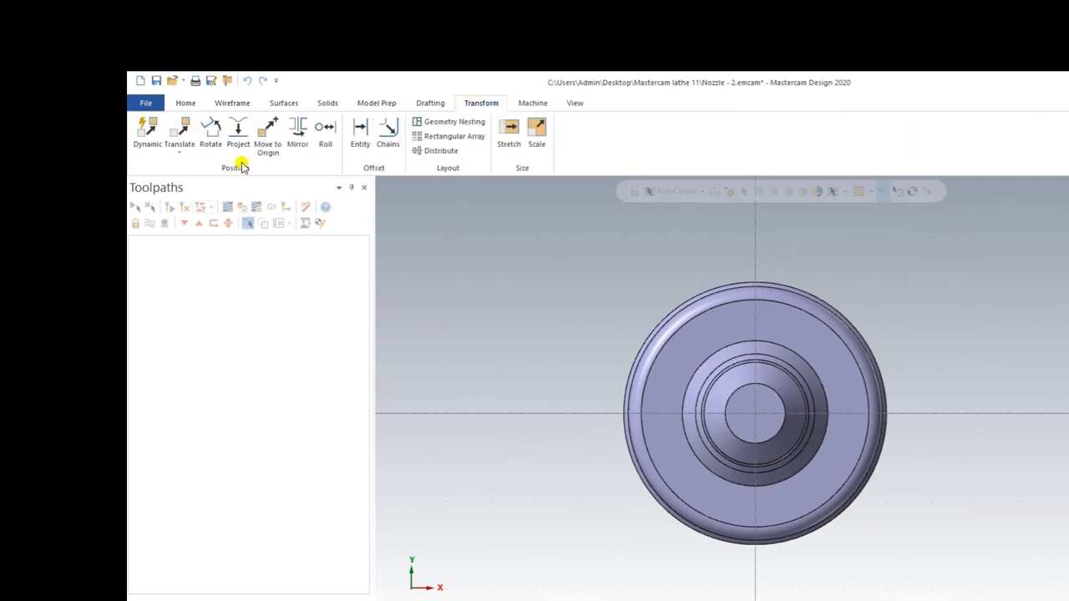
pyautogui.click(149, 132)
pyautogui.click(643, 396)
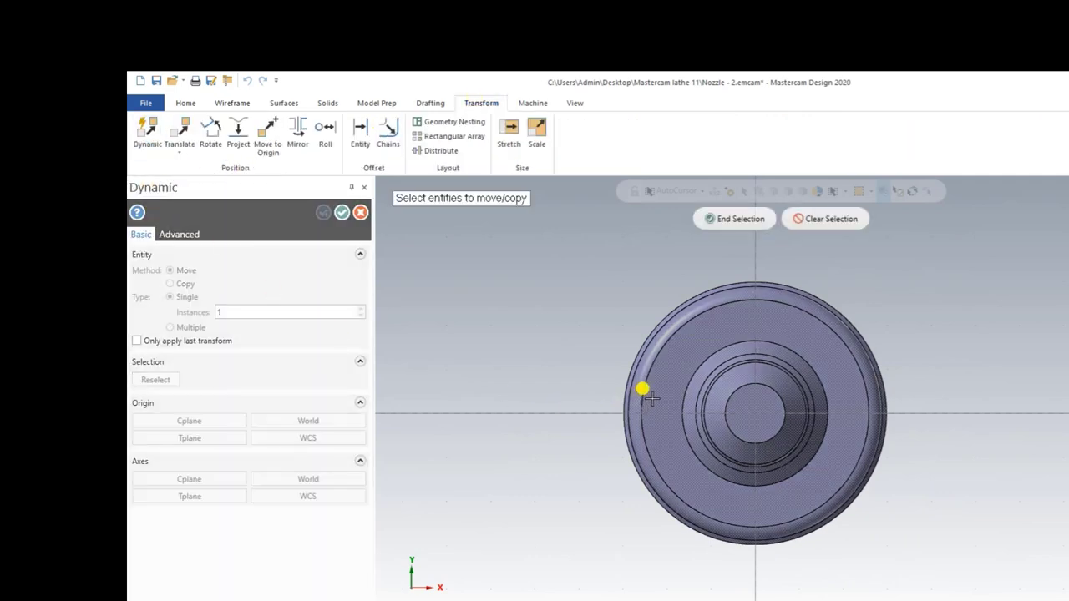
pyautogui.moveTo(650, 397); pyautogui.dragTo(706, 405, button='middle')
pyautogui.click(668, 388)
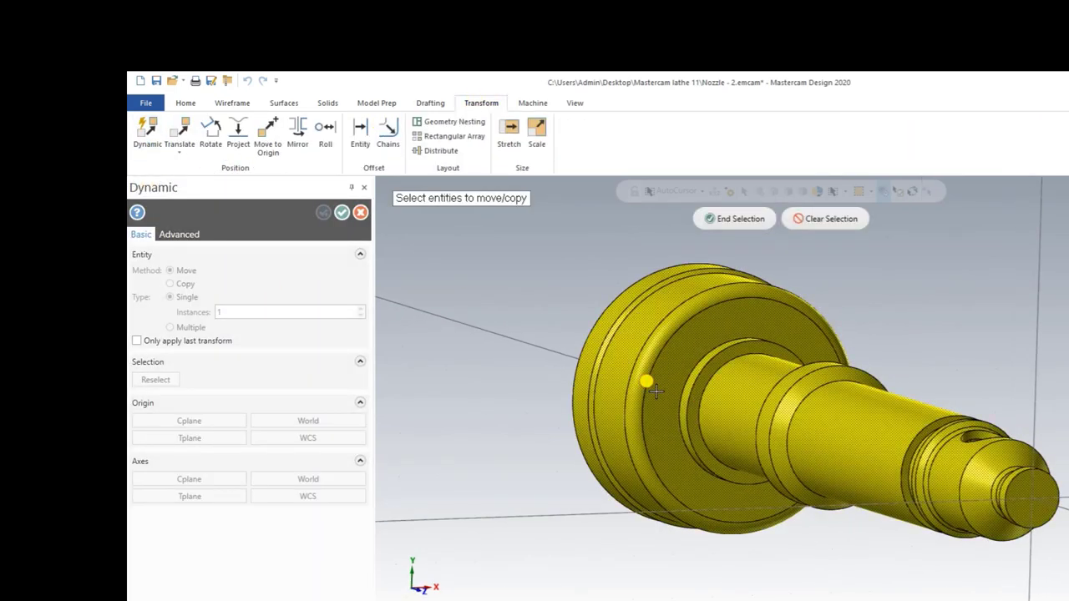
pyautogui.click(727, 219)
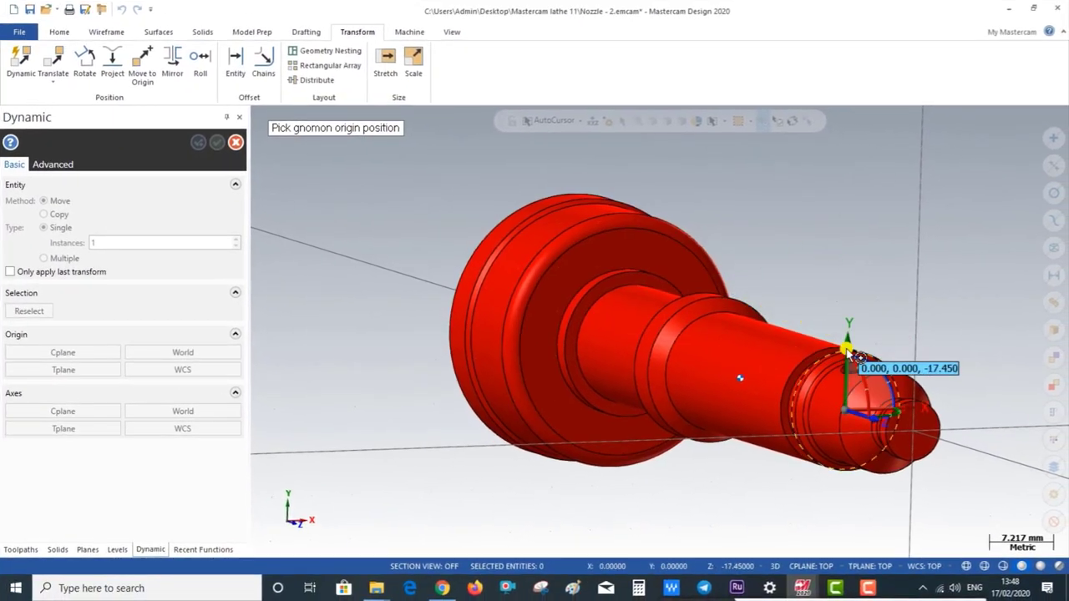
pyautogui.click(916, 438)
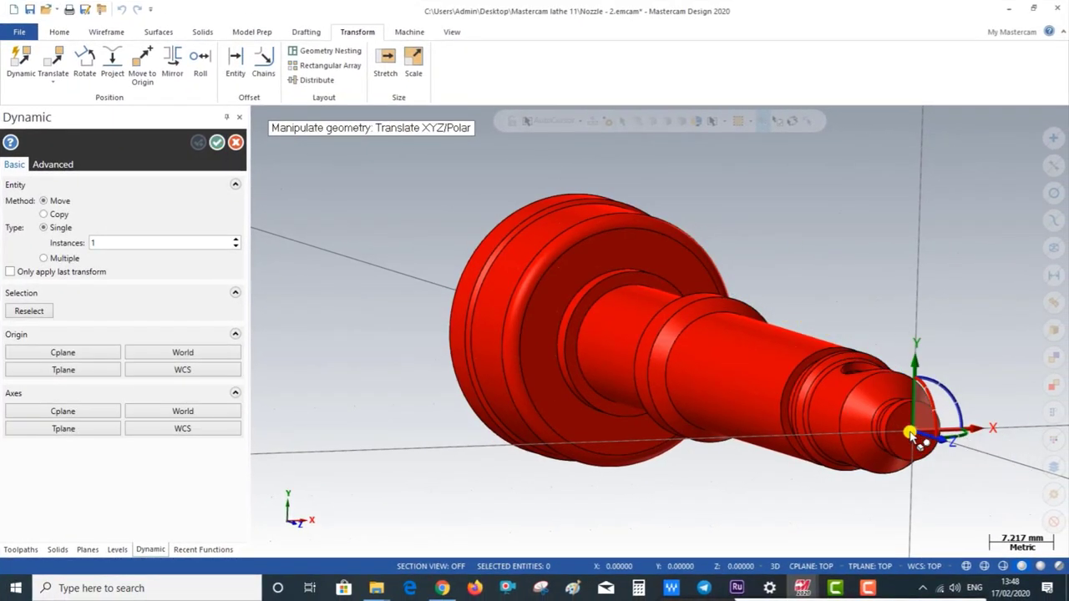
pyautogui.moveTo(917, 438)
pyautogui.mouseDown(button='middle')
pyautogui.moveTo(814, 438)
pyautogui.moveTo(927, 443)
pyautogui.mouseUp(button='middle')
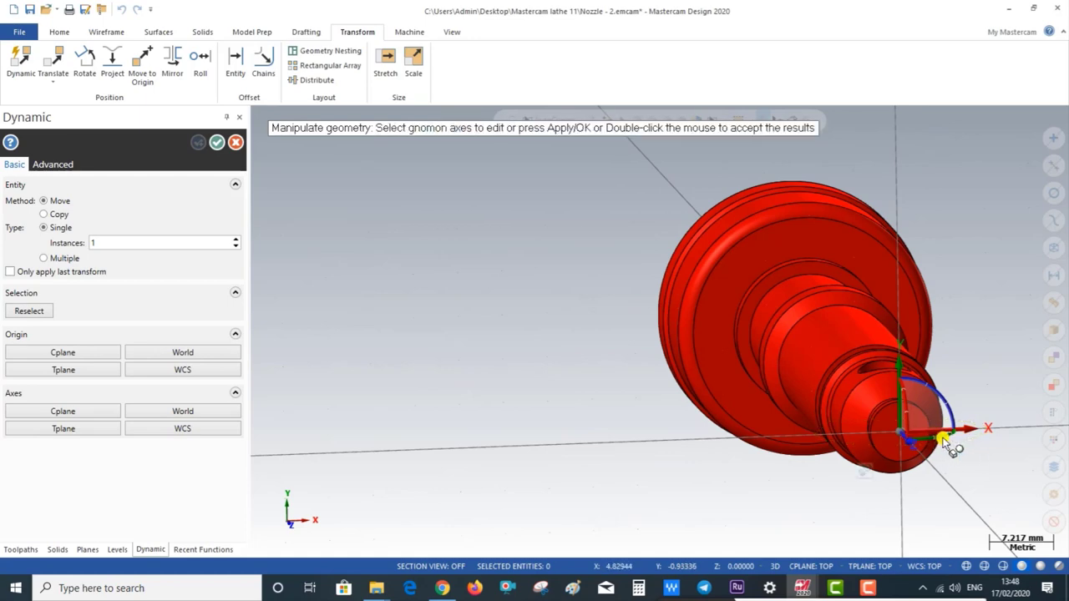
# Step: Rotate the nozzle 90° so it lies along X, accept, and close the Dynamic panel
pyautogui.click(947, 445)
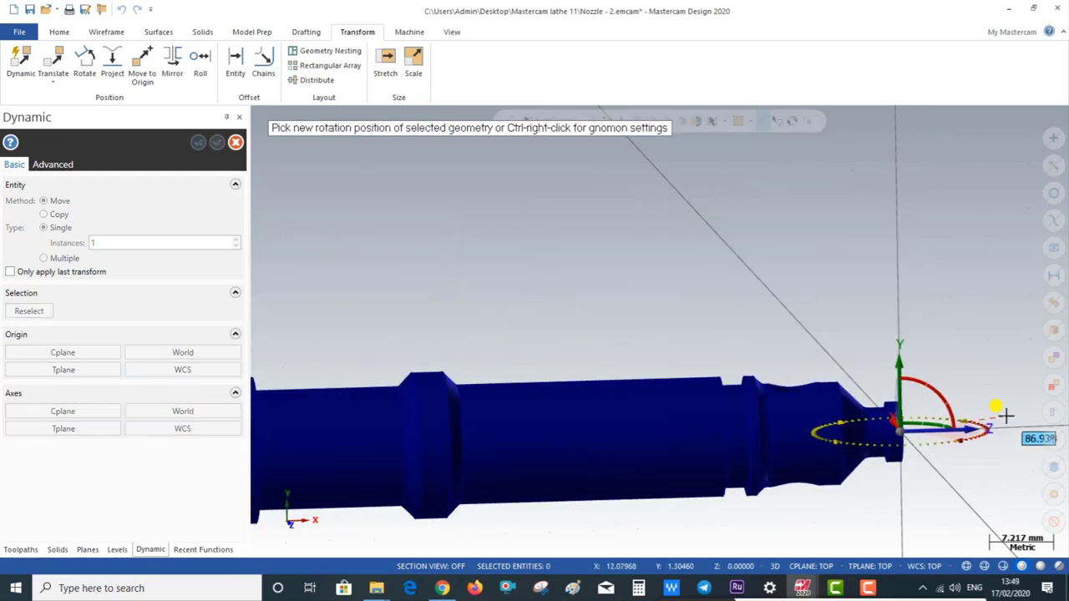
pyautogui.write('90.0')
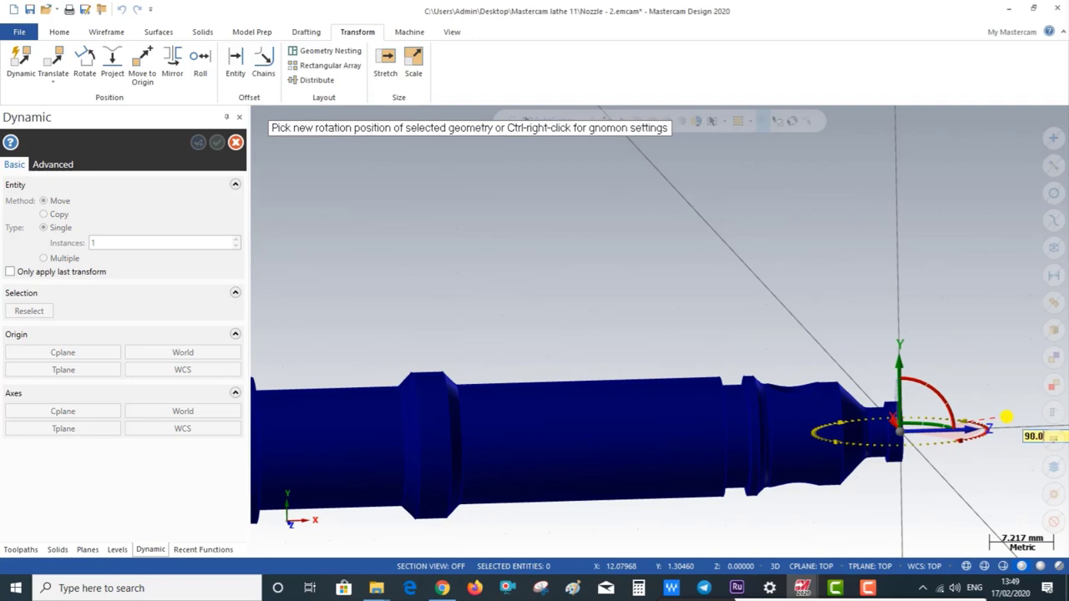
pyautogui.press('Return')
pyautogui.doubleClick(1006, 415)
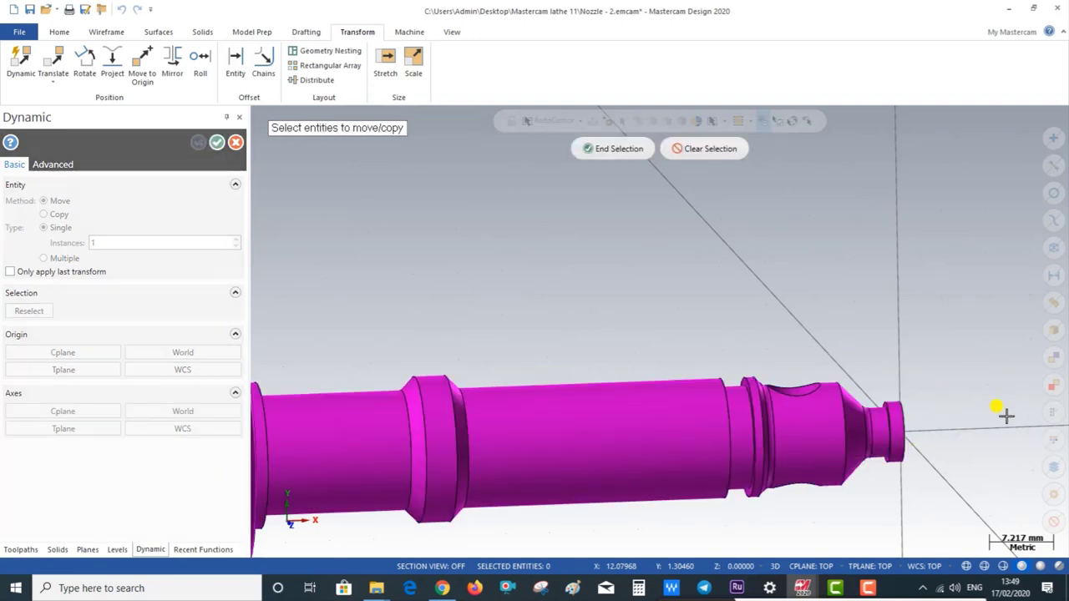
pyautogui.press('Escape')
pyautogui.rightClick(603, 251)
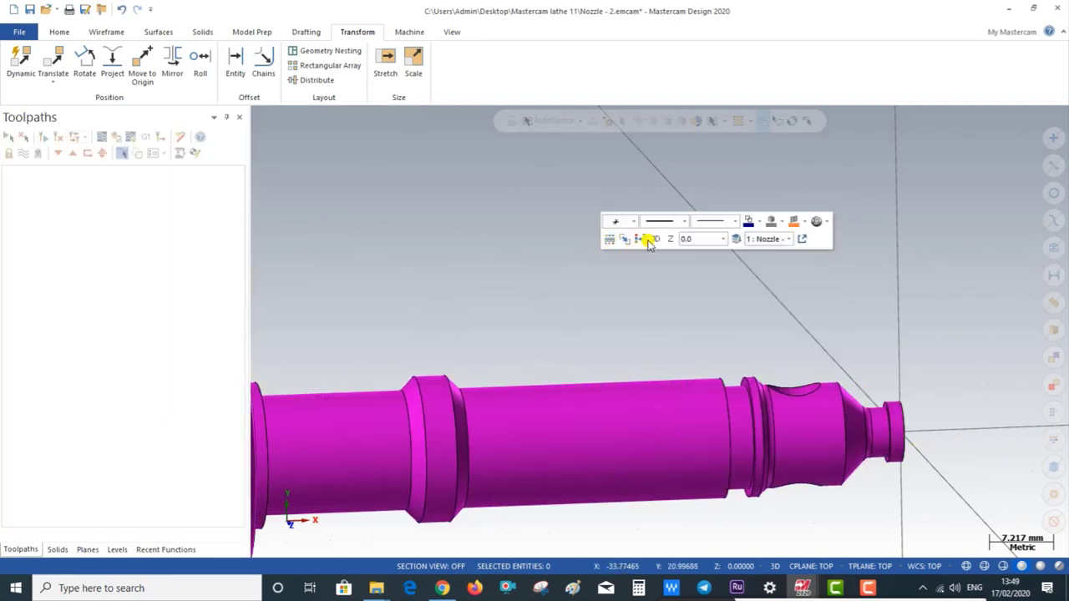
# Step: Clear the transform result colours and fit the nozzle to the screen
pyautogui.click(641, 240)
pyautogui.rightClick(596, 257)
pyautogui.click(601, 298)
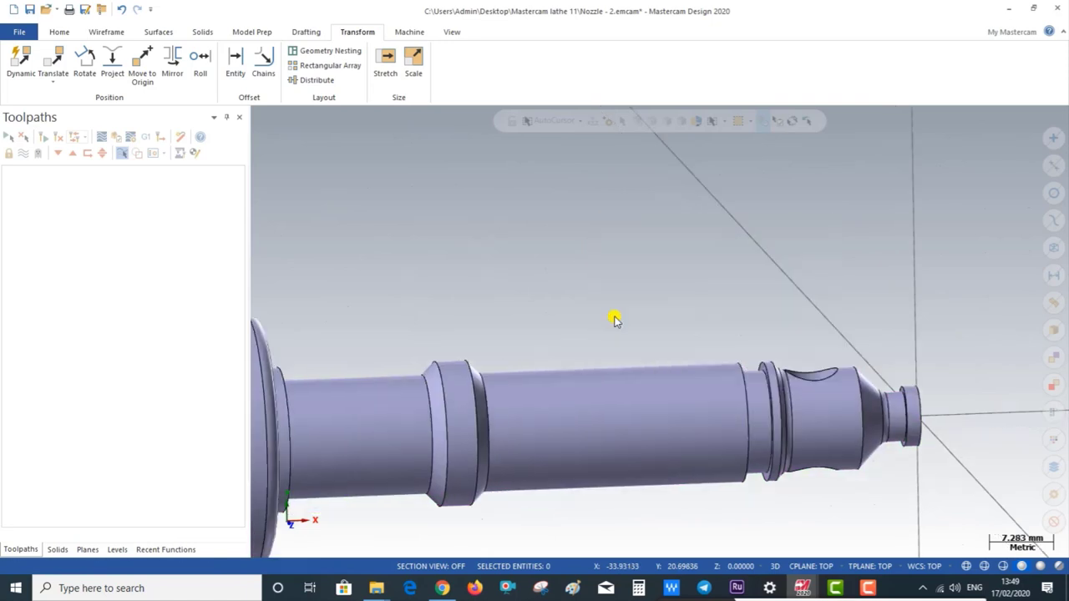
# Step: Switch to the Top (WCS) view and zoom so the horizontal nozzle fills the view
pyautogui.rightClick(513, 417)
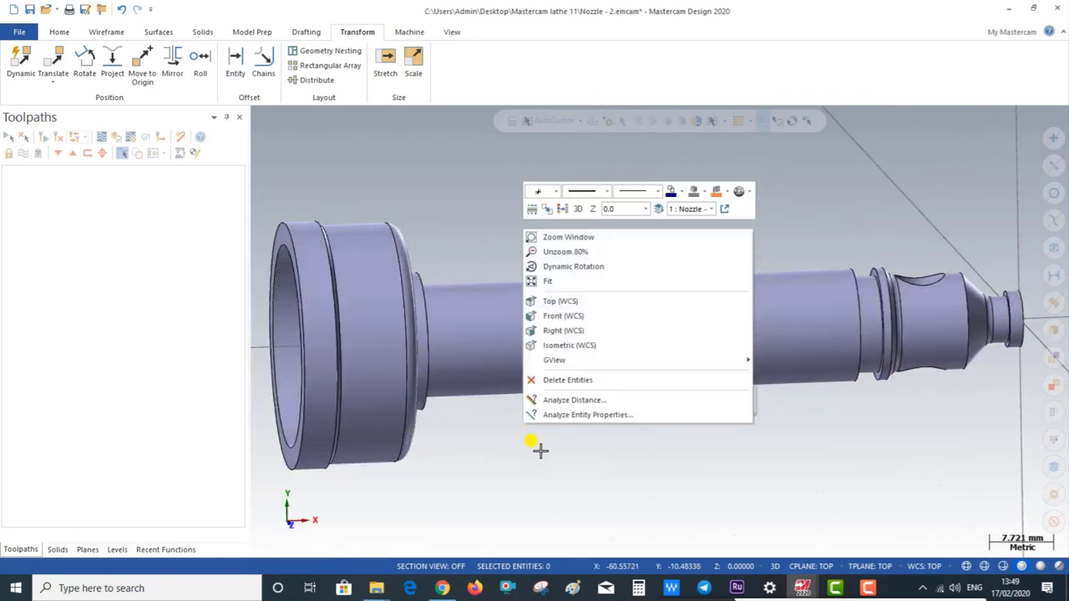
pyautogui.click(551, 318)
pyautogui.scroll(-2, 835, 380)
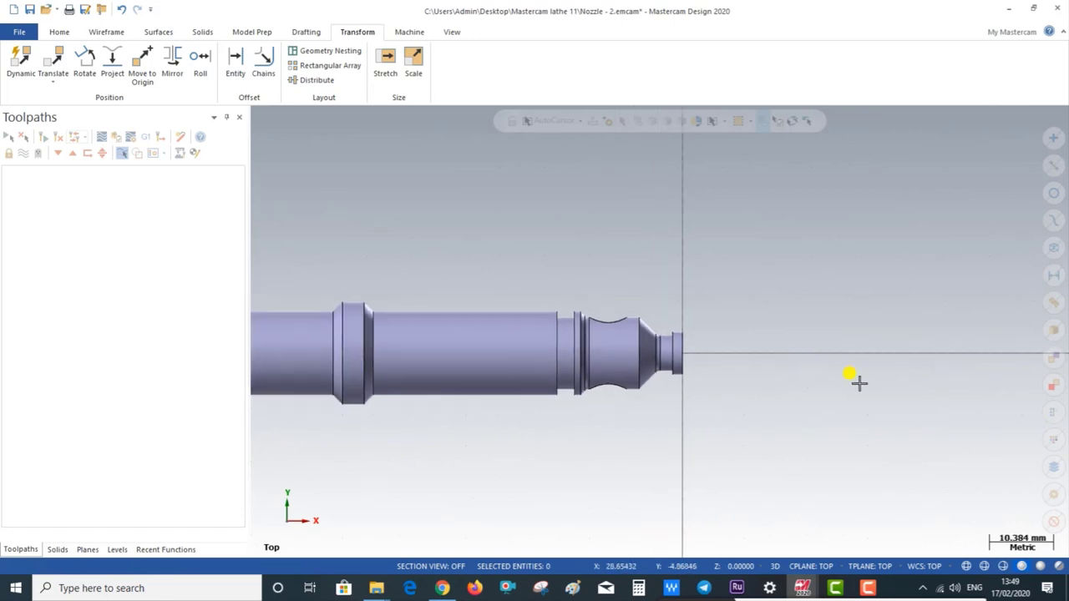
pyautogui.scroll(-2, 885, 377)
pyautogui.scroll(1, 627, 442)
pyautogui.scroll(2, 735, 432)
pyautogui.scroll(-3, 751, 430)
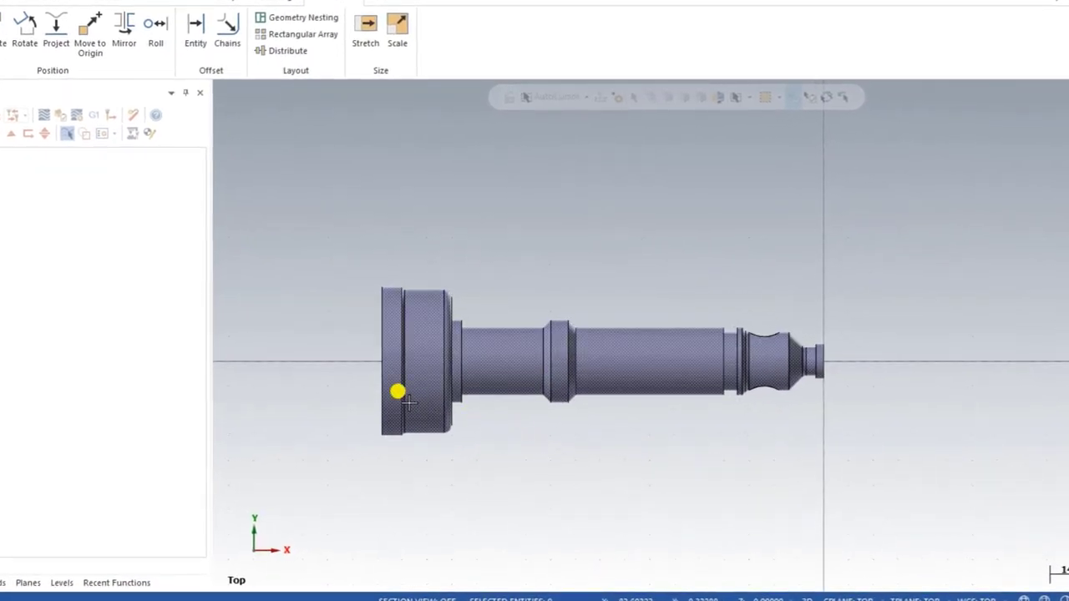
pyautogui.scroll(1, 403, 375)
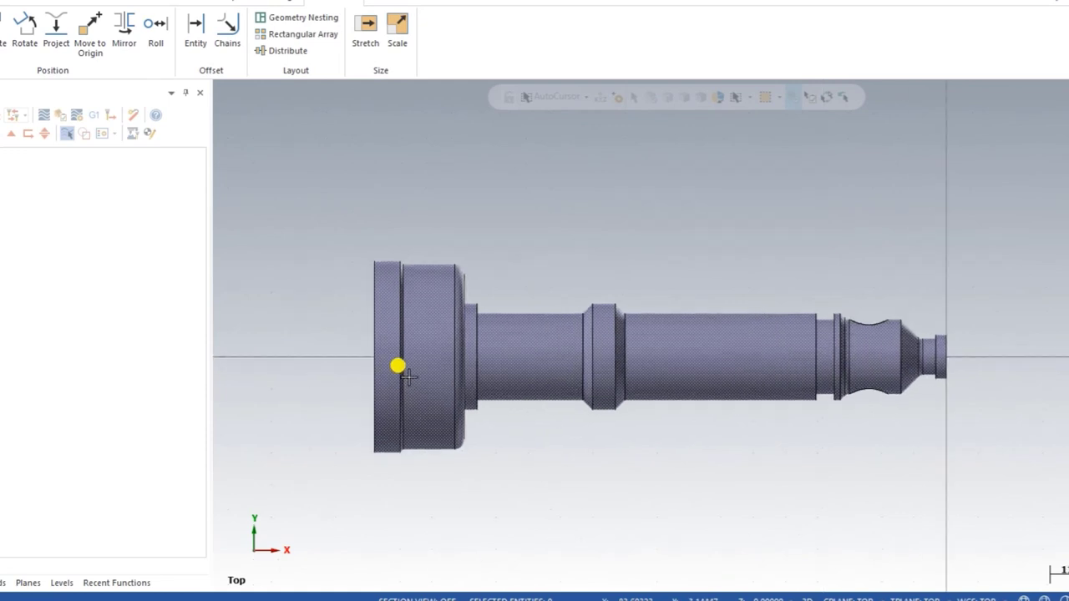
pyautogui.scroll(1, 551, 389)
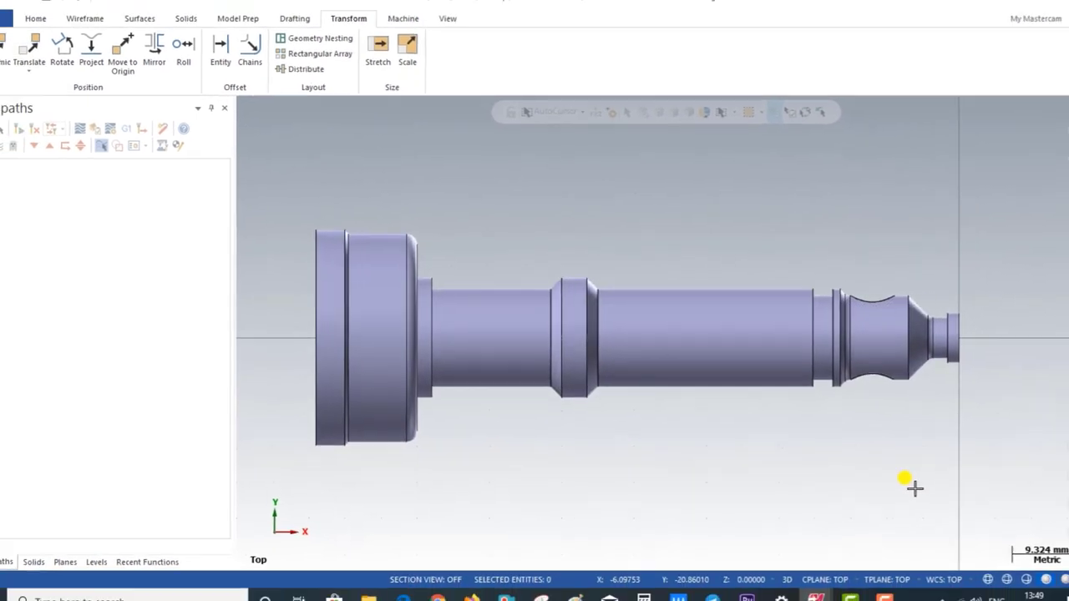
pyautogui.scroll(1, 941, 501)
pyautogui.scroll(1, 927, 462)
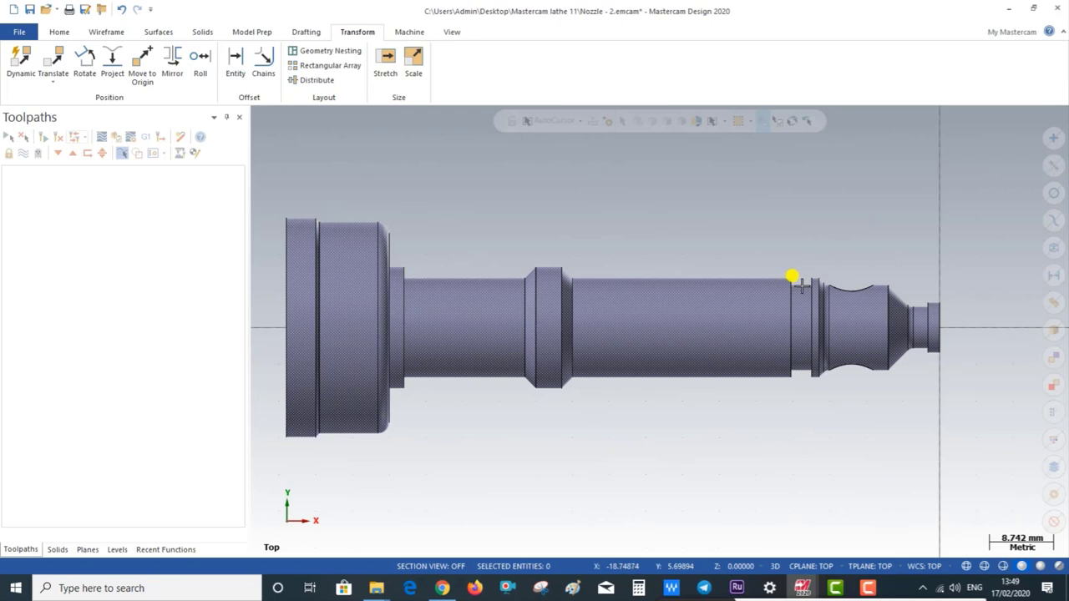
# Step: Create a spun, upper Turn Profile from the nozzle solid at 0.02 tolerance
pyautogui.click(101, 32)
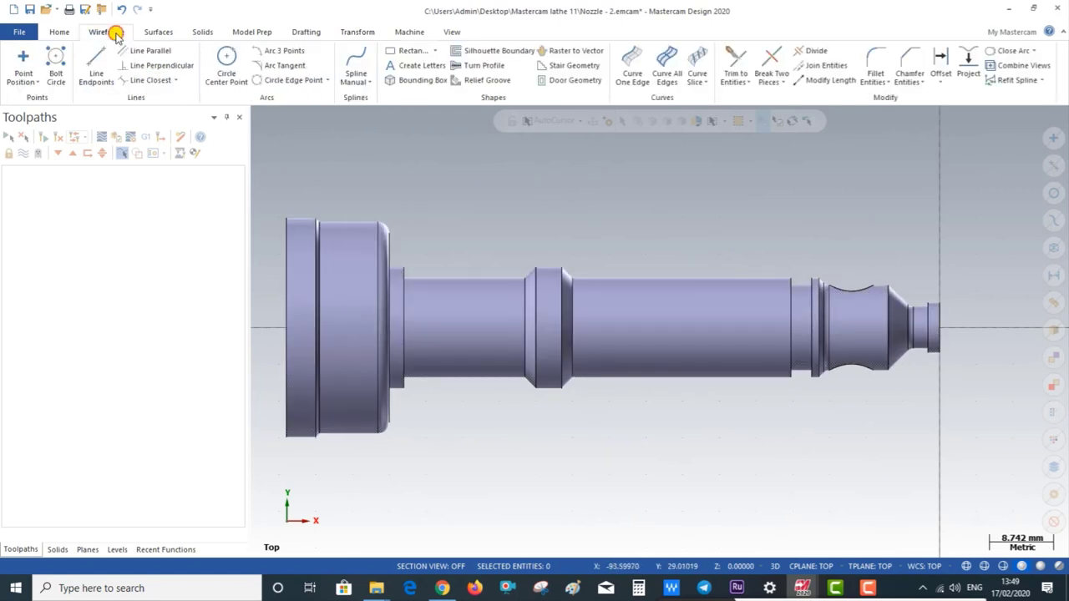
pyautogui.click(472, 67)
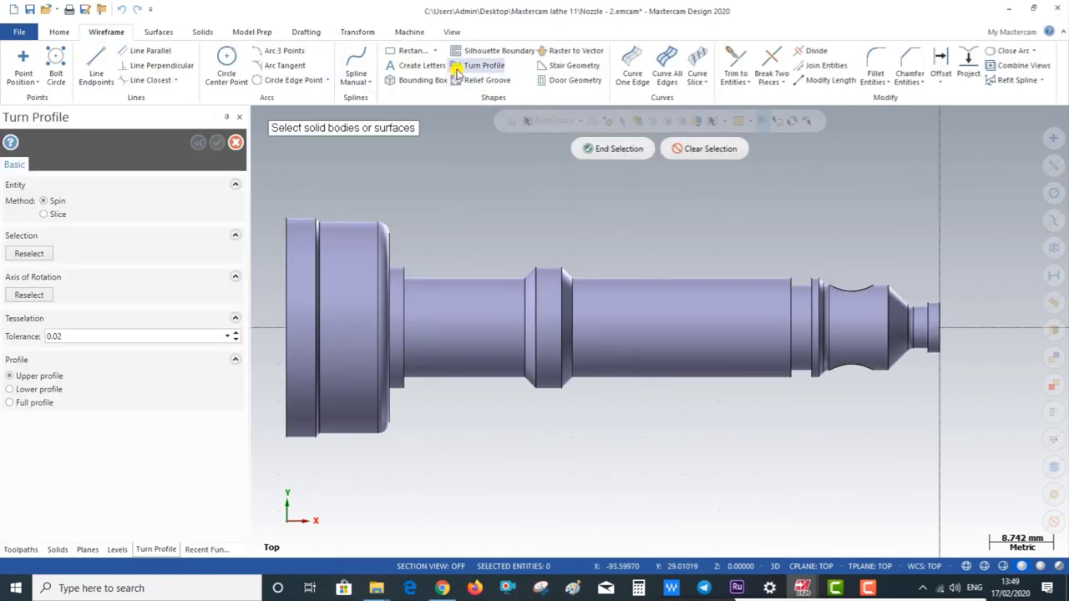
pyautogui.click(361, 259)
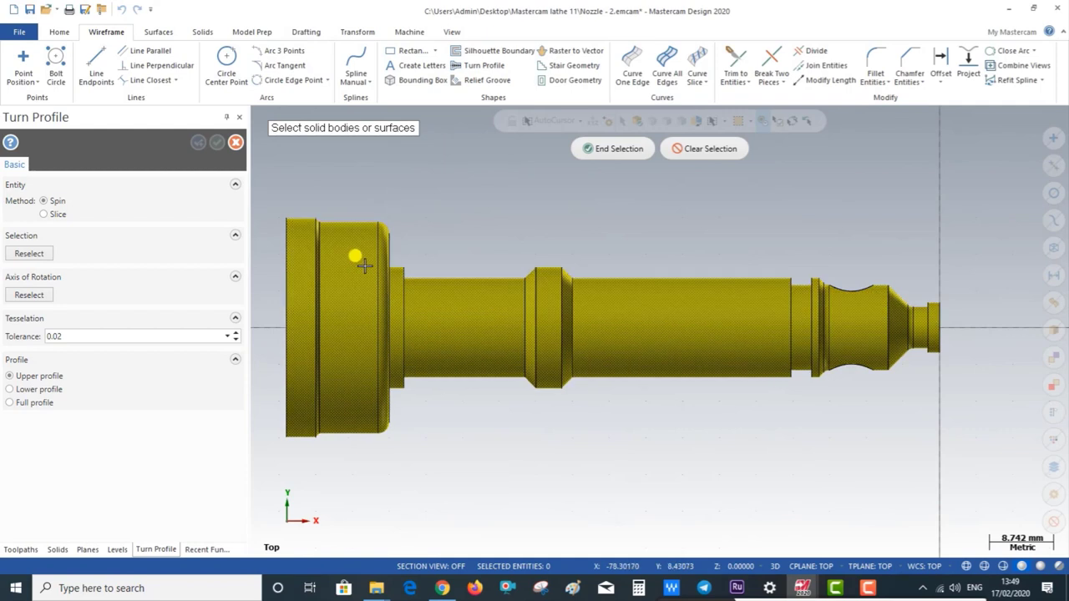
pyautogui.click(630, 149)
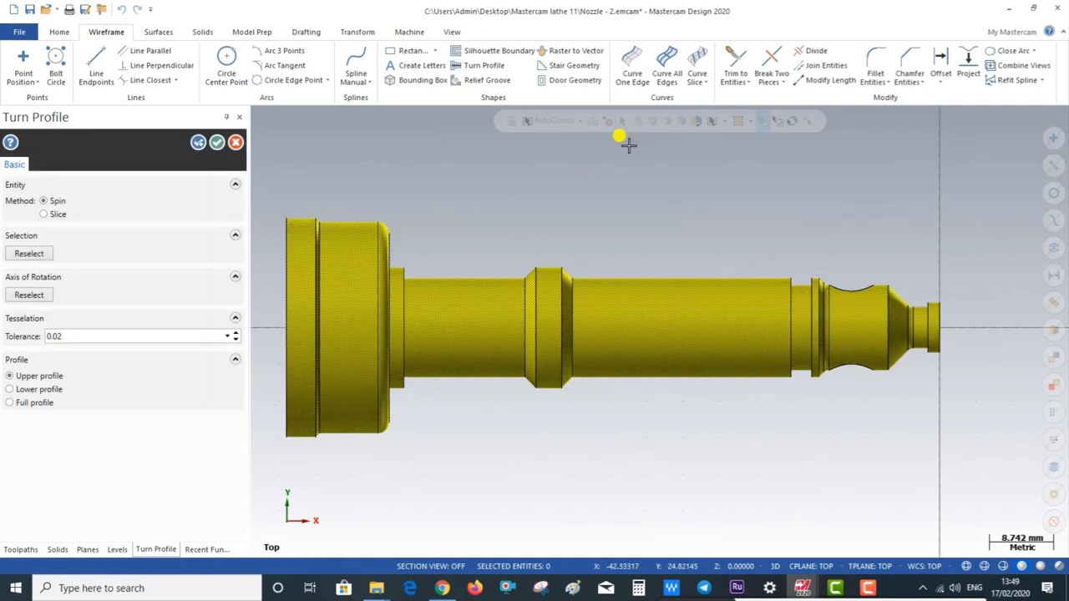
pyautogui.click(198, 141)
pyautogui.moveTo(518, 197)
pyautogui.mouseDown(button='middle')
pyautogui.moveTo(505, 257)
pyautogui.moveTo(518, 227)
pyautogui.moveTo(580, 214)
pyautogui.moveTo(777, 241)
pyautogui.moveTo(577, 217)
pyautogui.moveTo(484, 241)
pyautogui.moveTo(477, 270)
pyautogui.moveTo(513, 208)
pyautogui.mouseUp(button='middle')
# Step: Switch to Top (WCS) and Blank the nozzle solid, leaving only the Turn Profile curve
pyautogui.rightClick(518, 212)
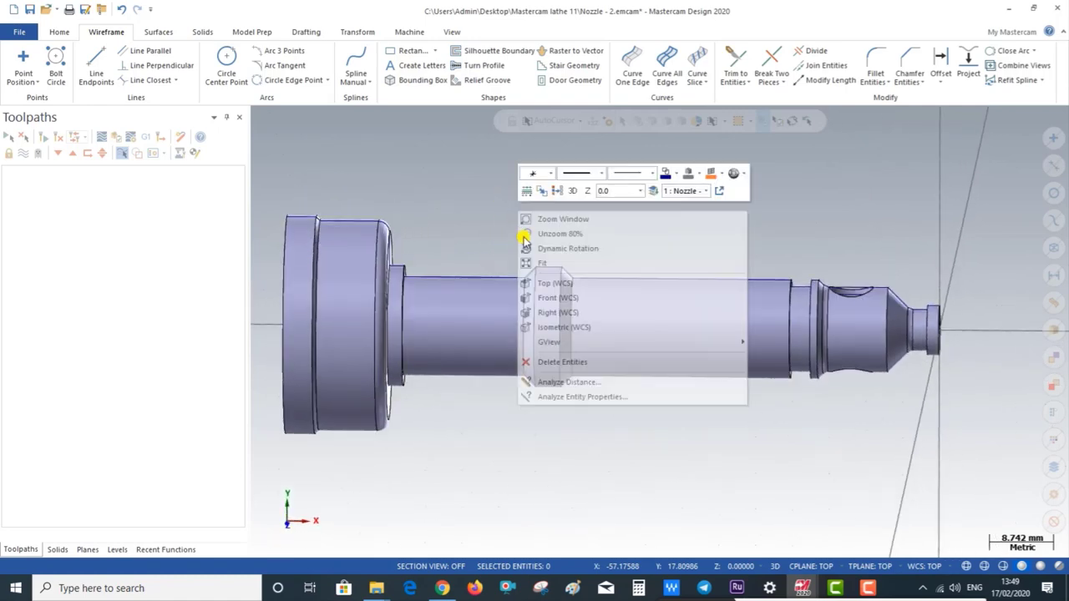
pyautogui.click(540, 281)
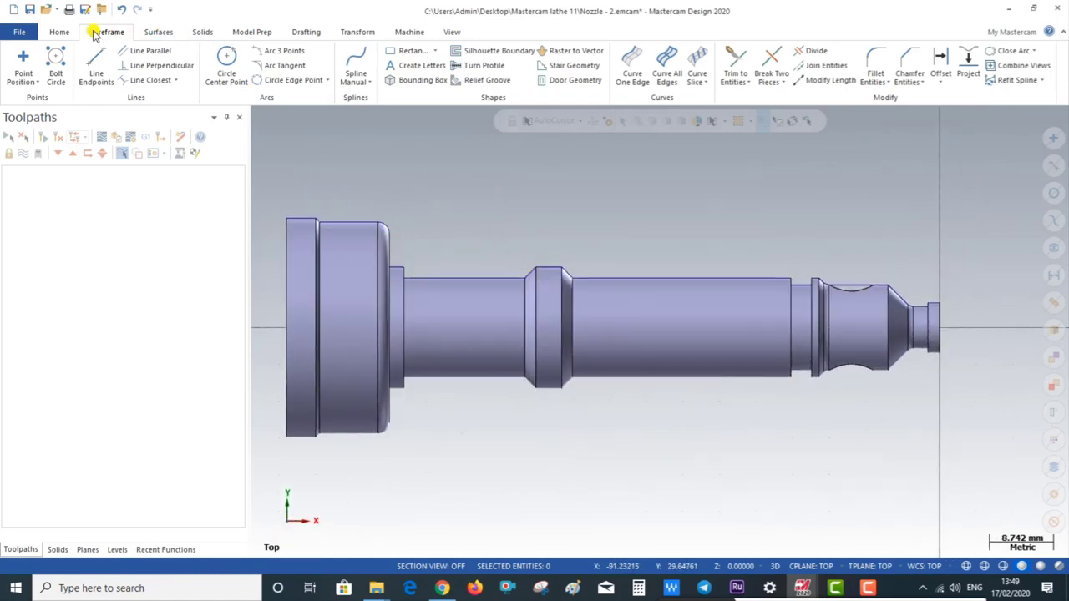
pyautogui.click(66, 33)
pyautogui.click(494, 80)
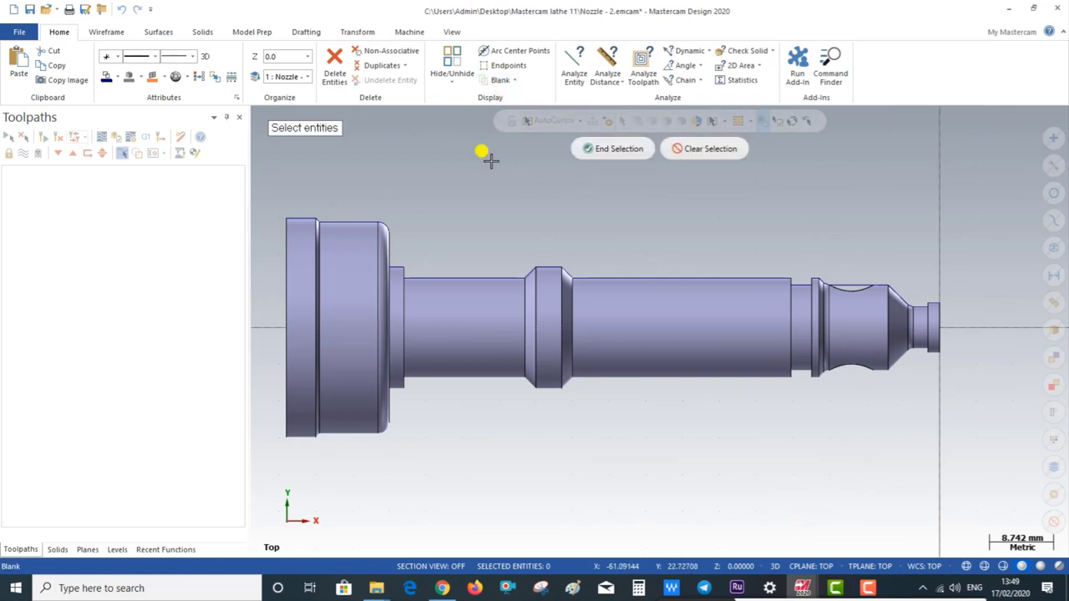
pyautogui.click(467, 326)
pyautogui.click(612, 149)
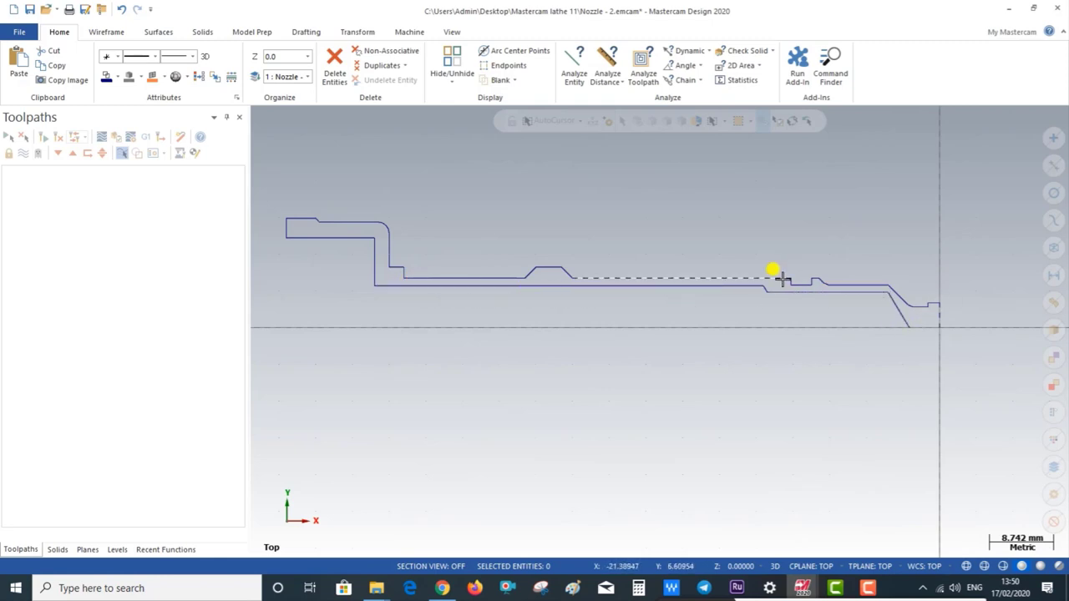
pyautogui.scroll(-2, 797, 349)
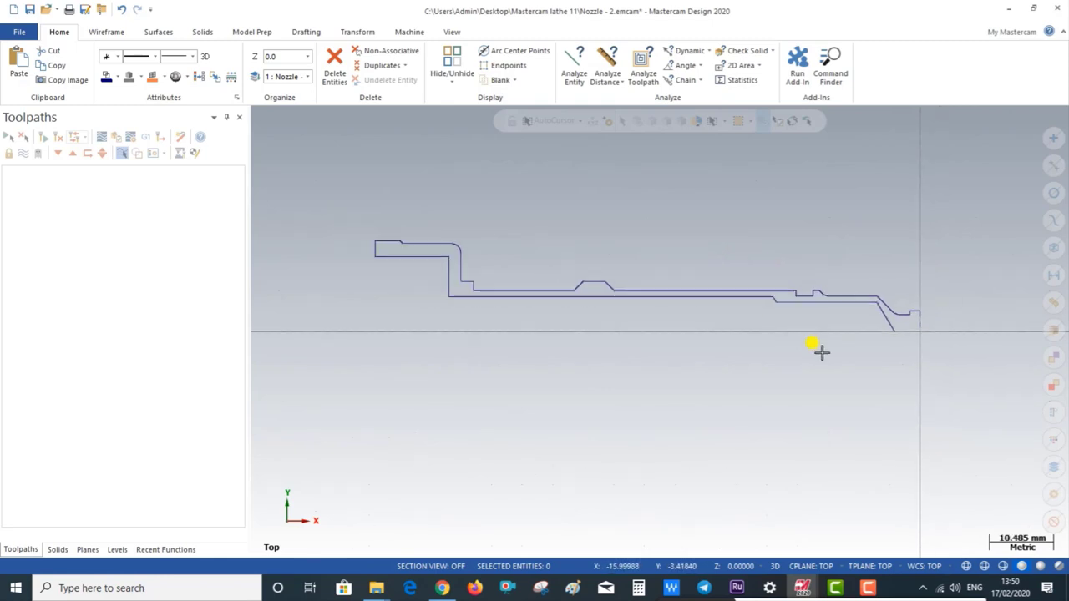
pyautogui.scroll(1, 647, 306)
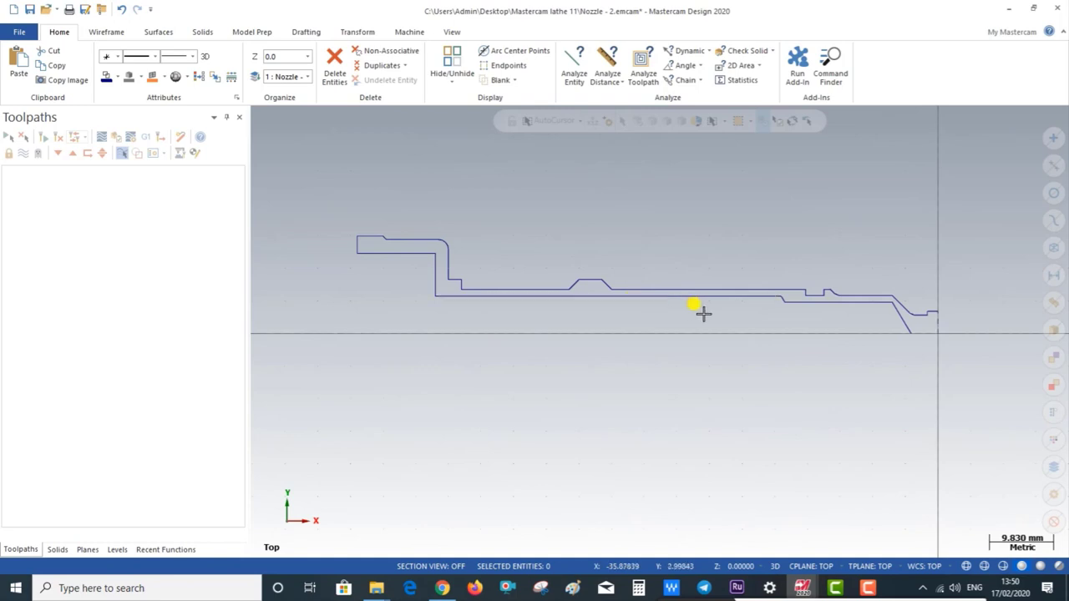
# Step: Add the Default lathe machine from the Machine tab's Lathe list
pyautogui.click(404, 33)
pyautogui.click(46, 83)
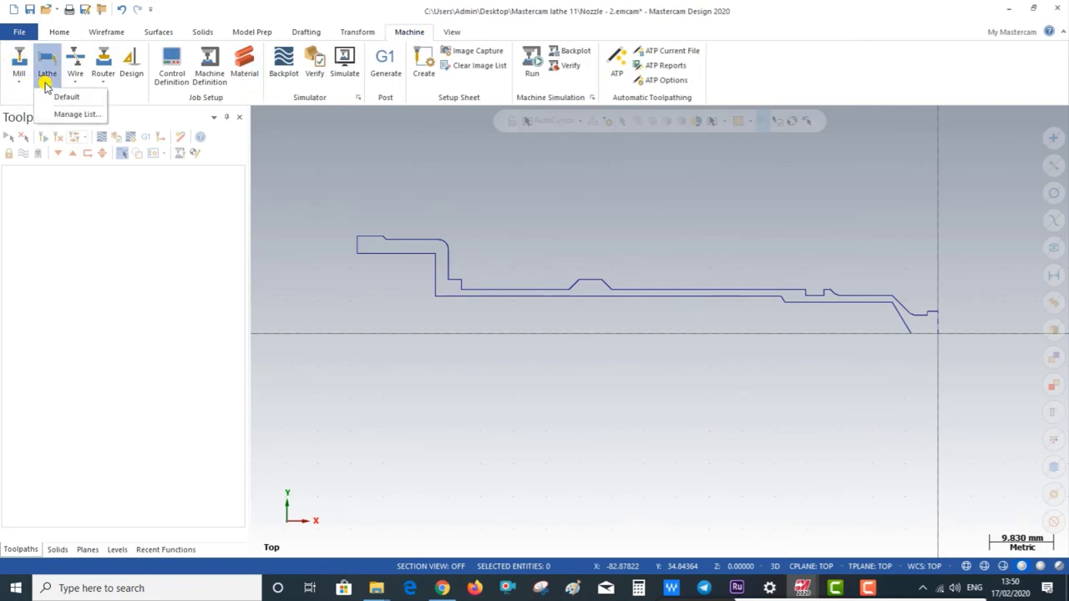
pyautogui.click(66, 98)
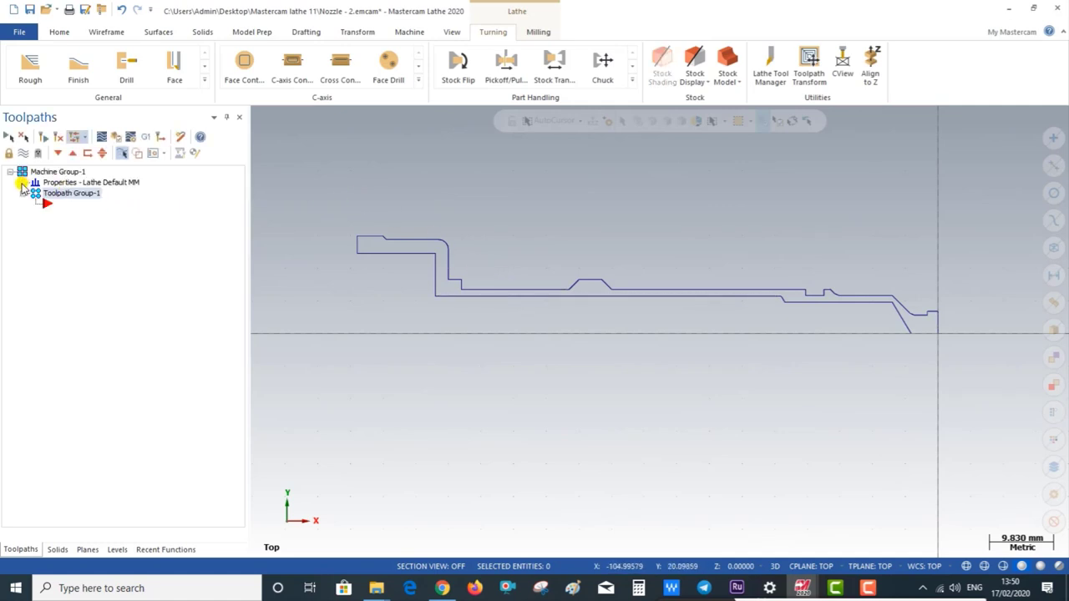
# Step: Set default program number 11, assign tool numbers sequentially, and move to Stock Setup
pyautogui.click(22, 184)
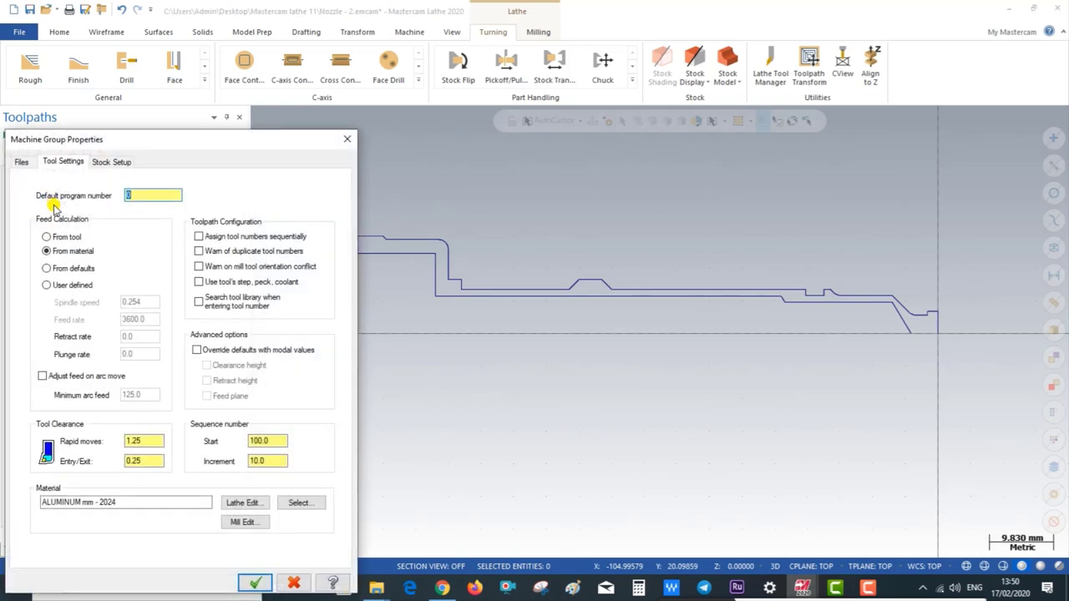
pyautogui.write('11')
pyautogui.click(198, 236)
pyautogui.click(103, 163)
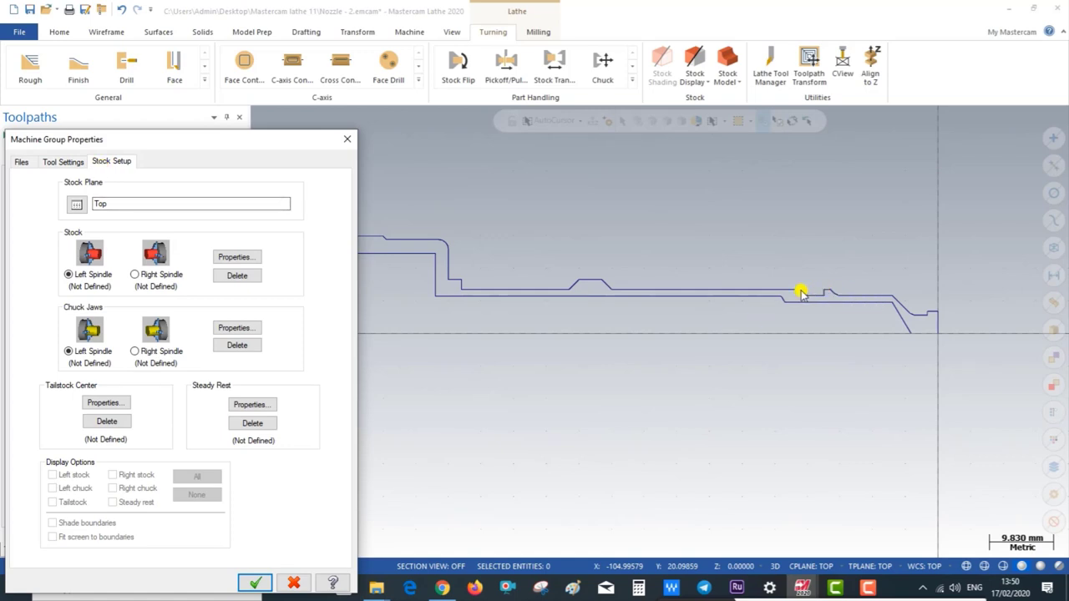
# Step: Make left-spindle bar stock from two profile points: OD 29.799999, length 89.0
pyautogui.click(229, 257)
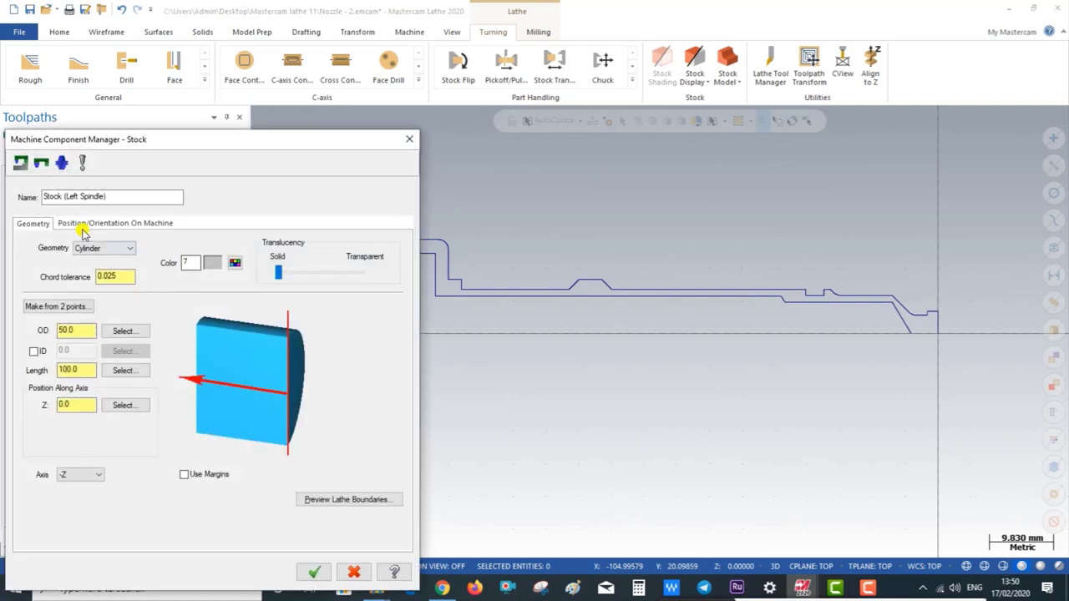
pyautogui.click(63, 307)
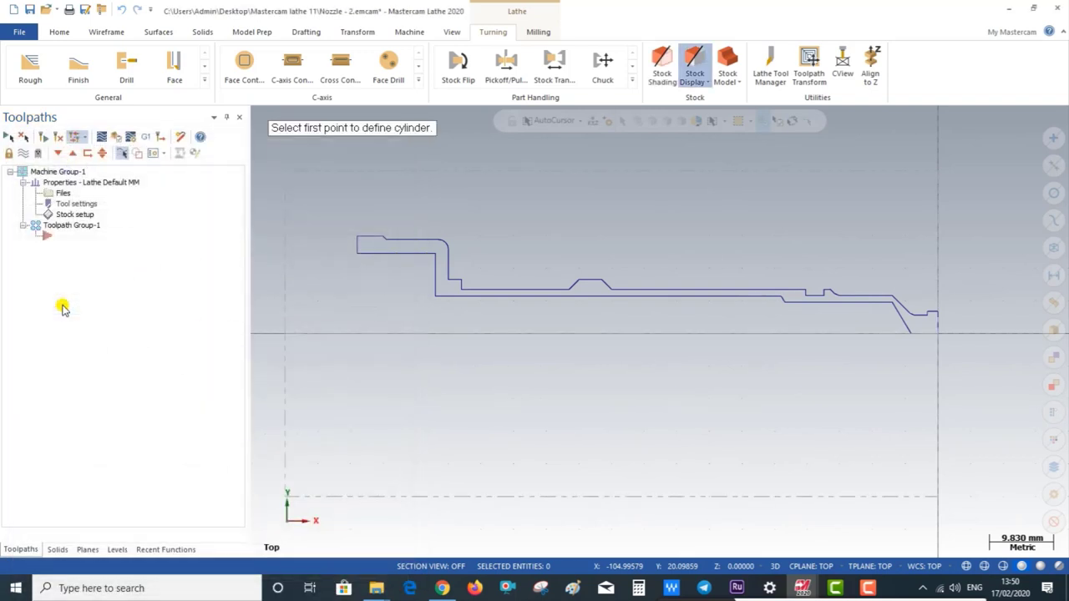
pyautogui.click(938, 335)
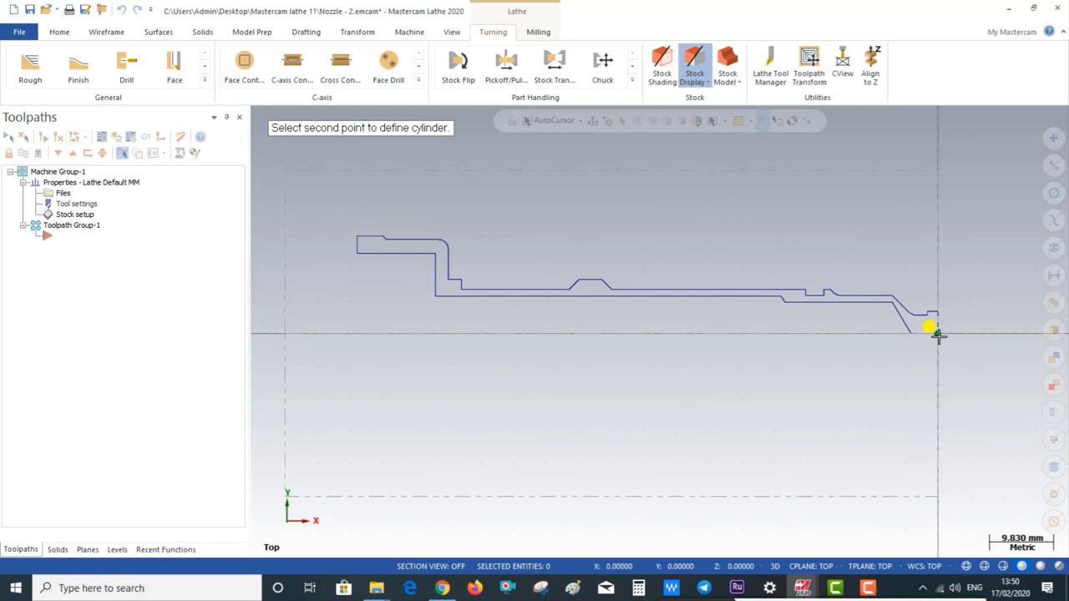
pyautogui.click(357, 242)
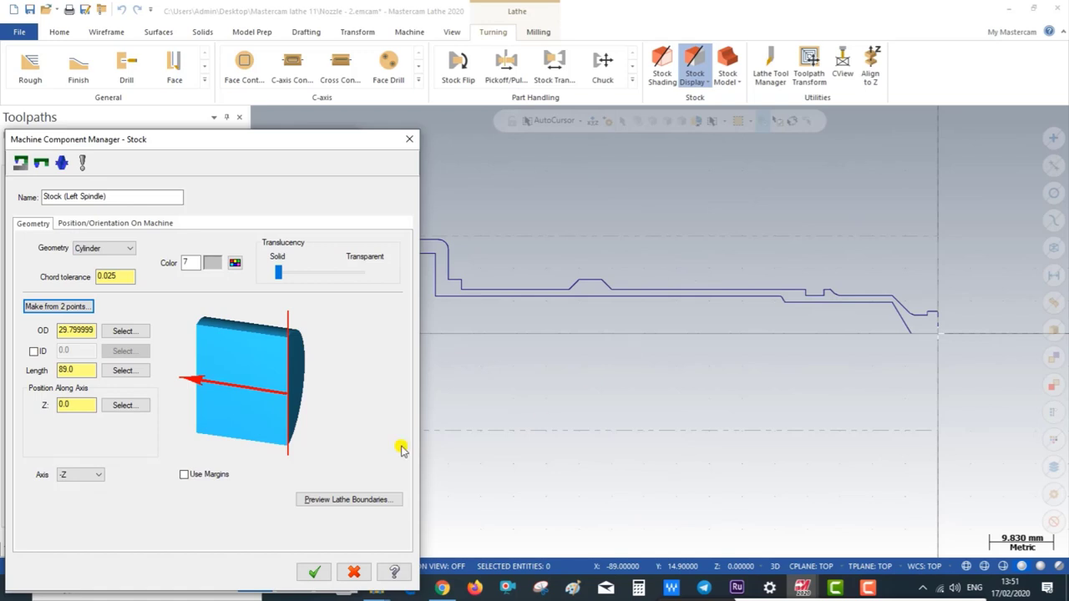
# Step: Enable margins with 2.0 on OD, right and left ends, and accept the stock
pyautogui.click(183, 474)
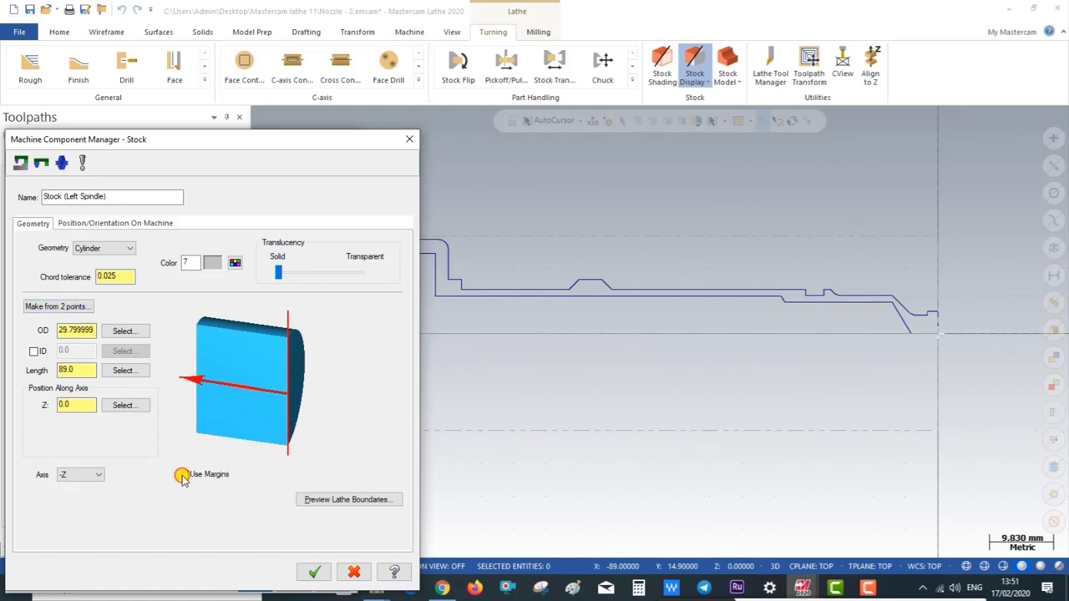
pyautogui.click(357, 323)
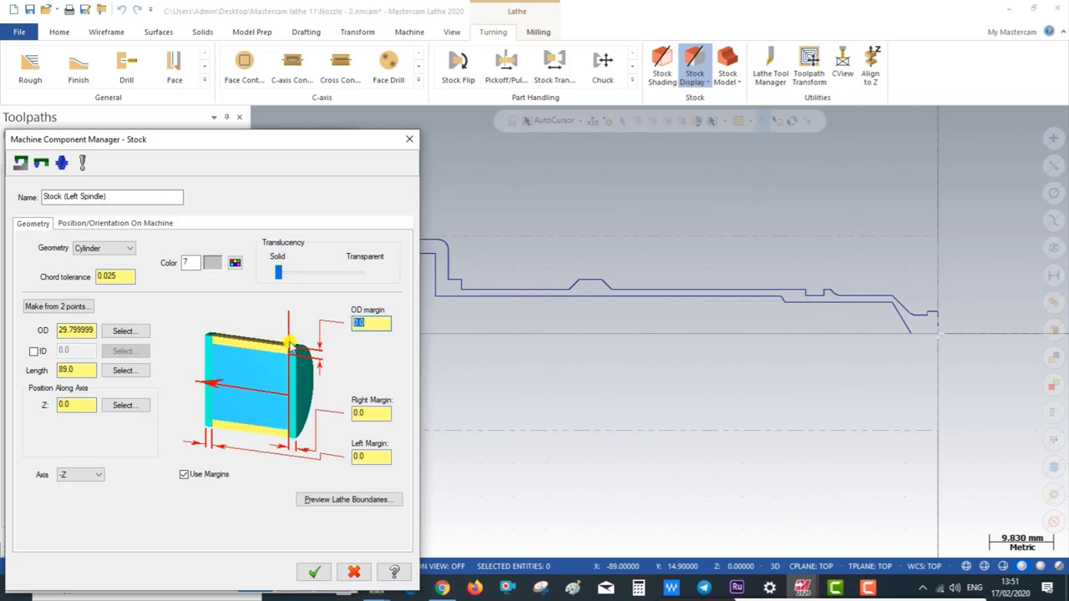
pyautogui.press('BackSpace')
pyautogui.write('2.0')
pyautogui.click(382, 412)
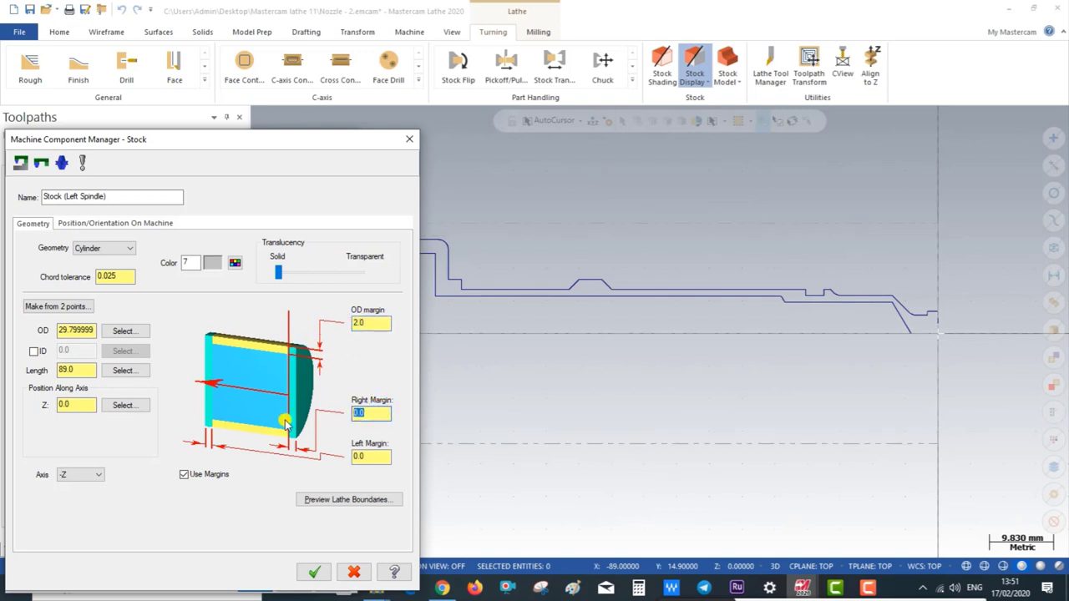
pyautogui.write('2.0')
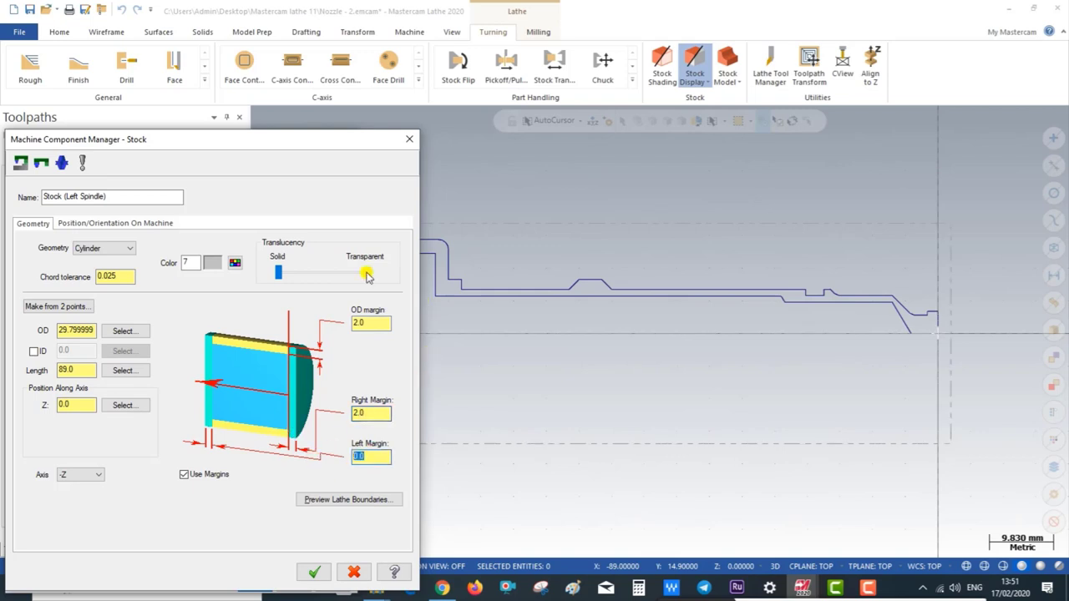
pyautogui.write('2.0')
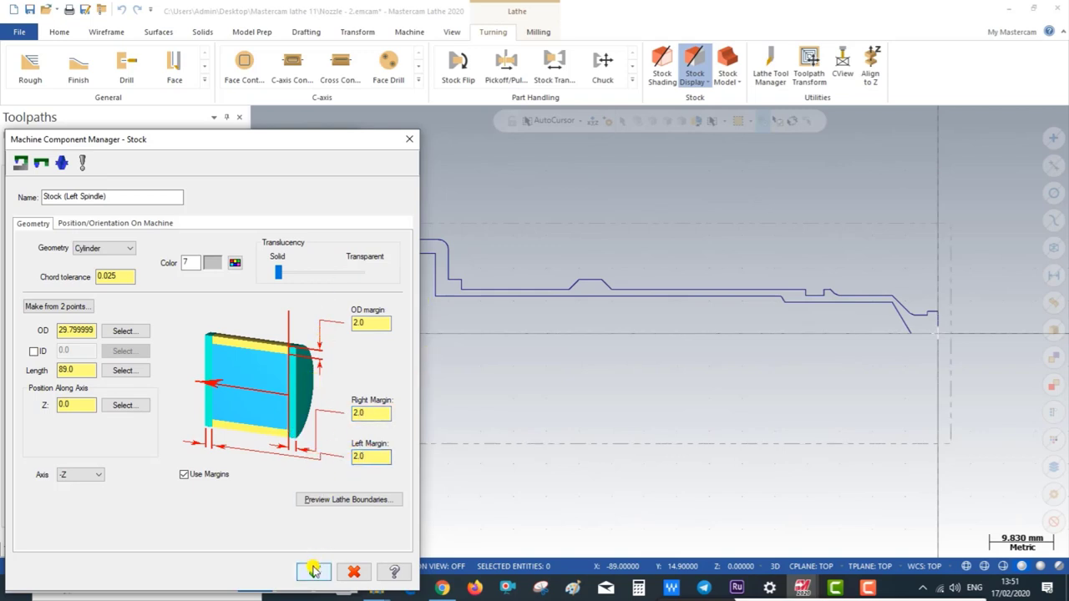
pyautogui.click(314, 572)
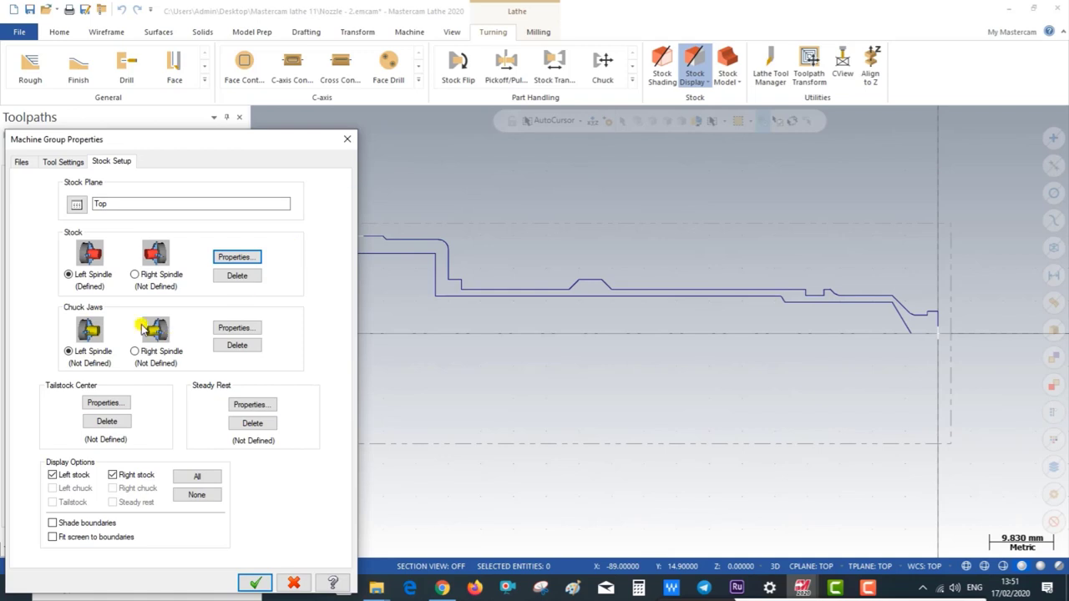
# Step: Set the left-spindle chuck jaws to position from stock and grip on maximum diameter
pyautogui.click(225, 330)
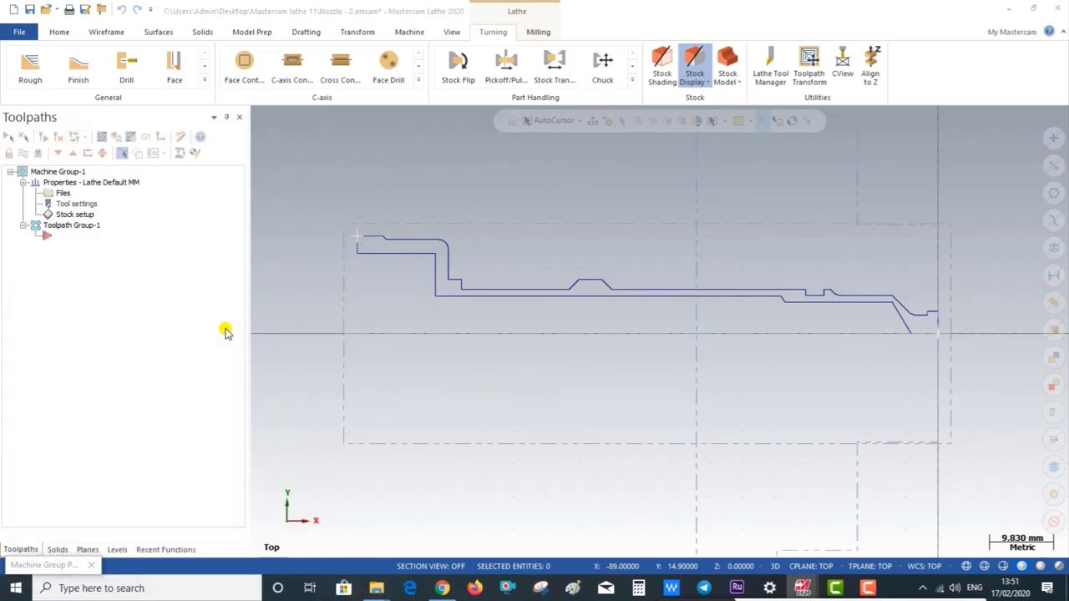
pyautogui.click(80, 223)
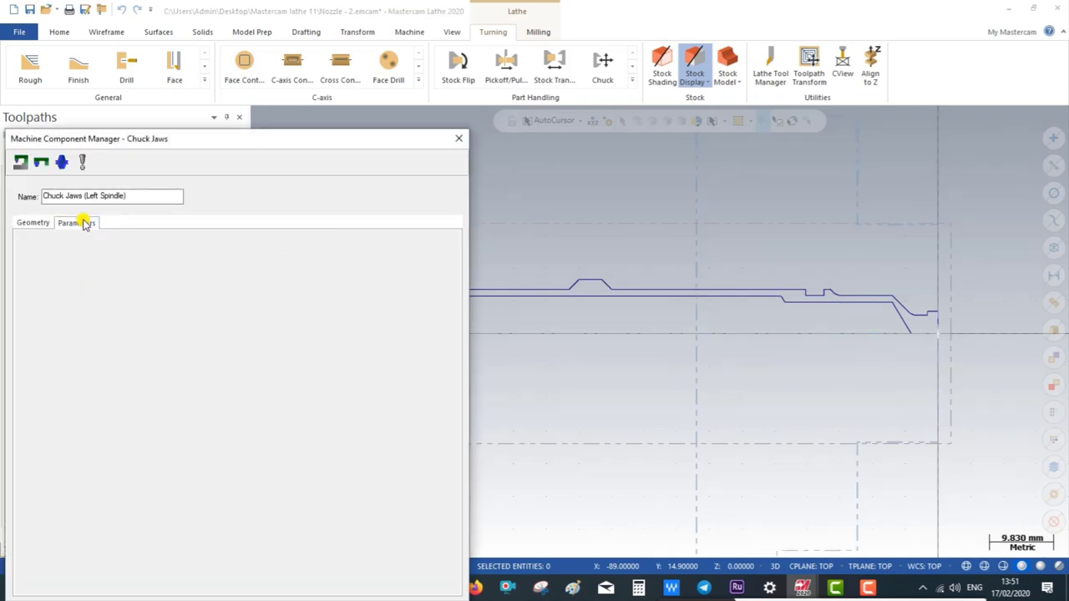
pyautogui.click(258, 272)
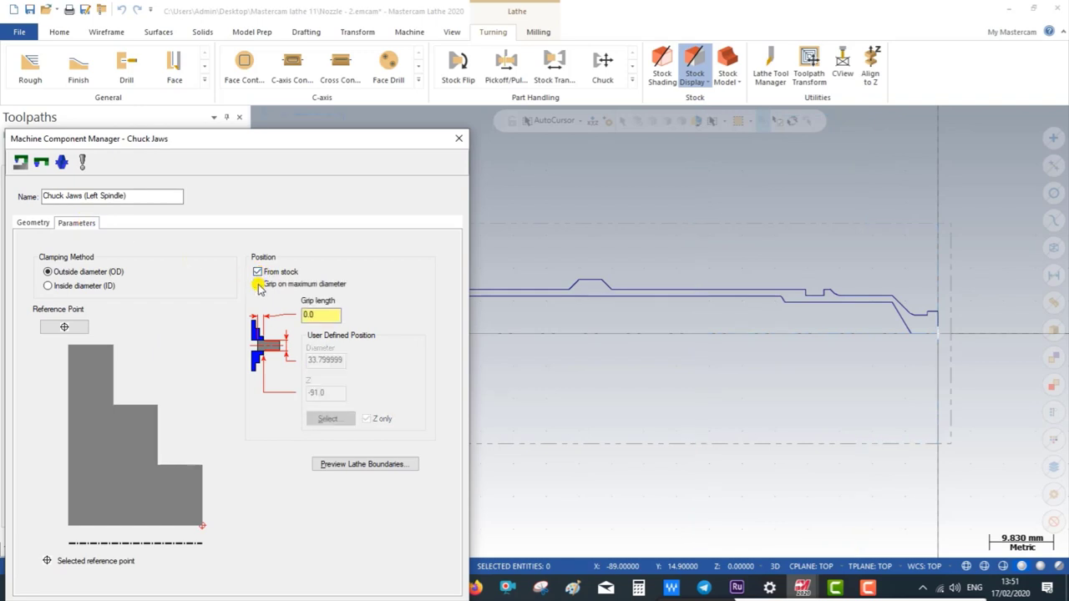
pyautogui.click(260, 287)
# Step: Preview the stock and chuck boundaries, then set the jaw grip length to 2.0 and accept
pyautogui.doubleClick(311, 315)
pyautogui.write('20')
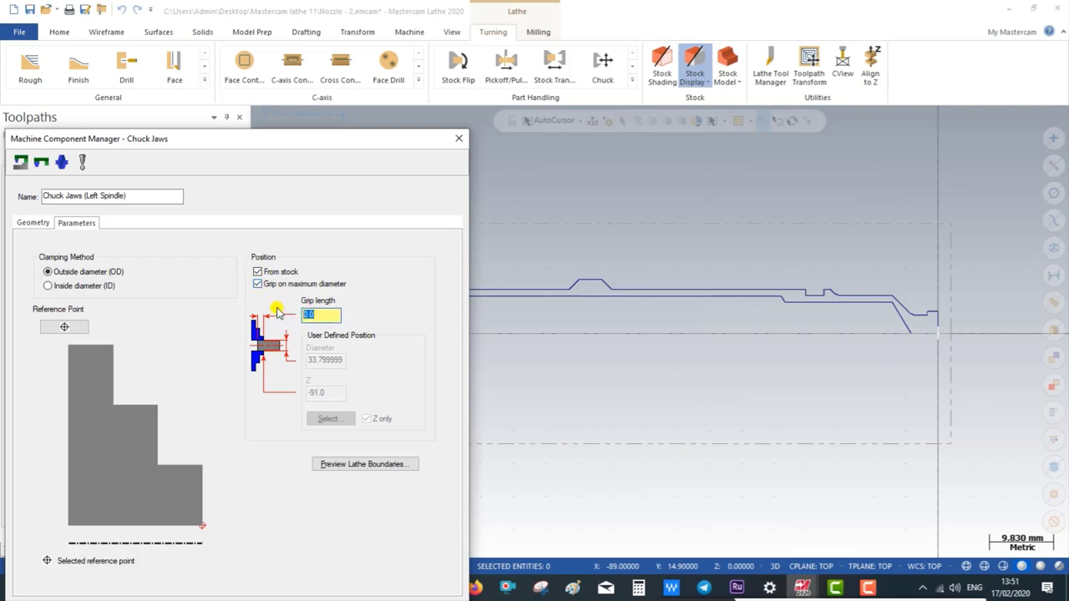
pyautogui.click(344, 463)
pyautogui.scroll(1, 589, 341)
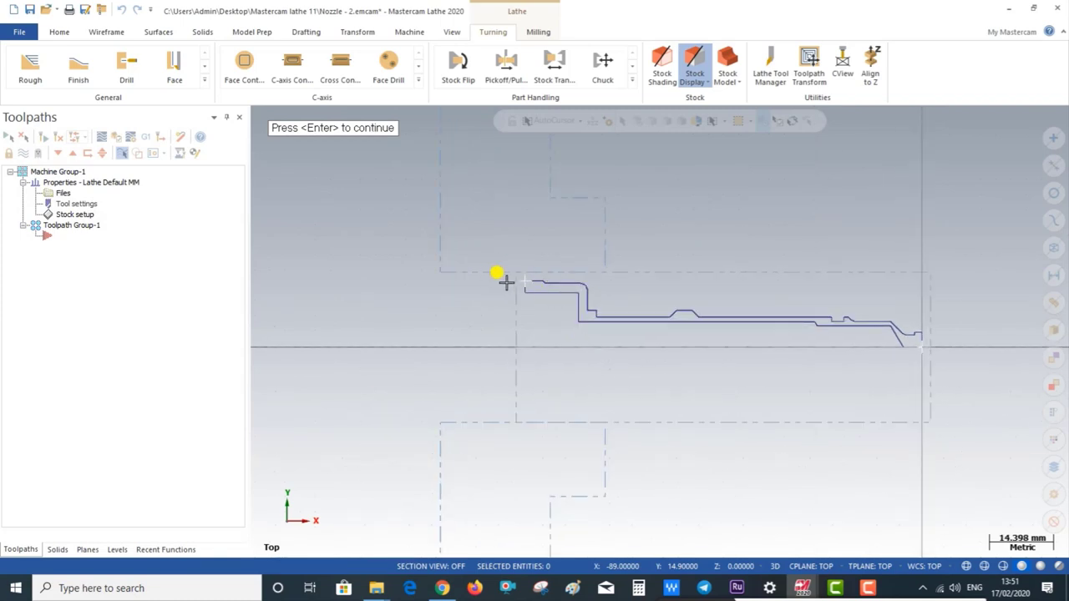
pyautogui.press('Return')
pyautogui.doubleClick(311, 315)
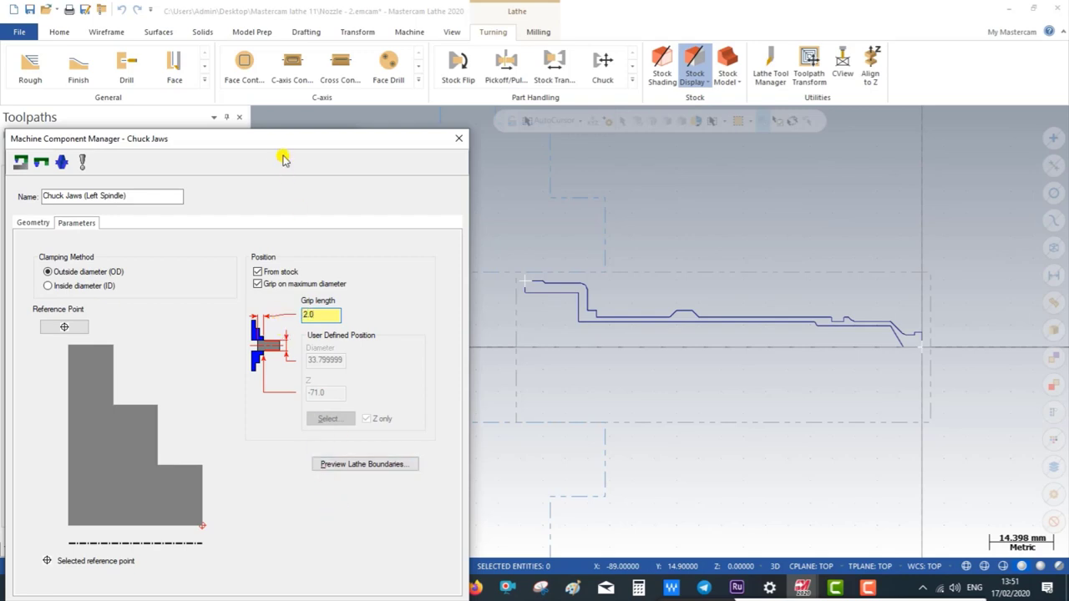
pyautogui.moveTo(284, 138); pyautogui.dragTo(291, 16)
pyautogui.click(371, 493)
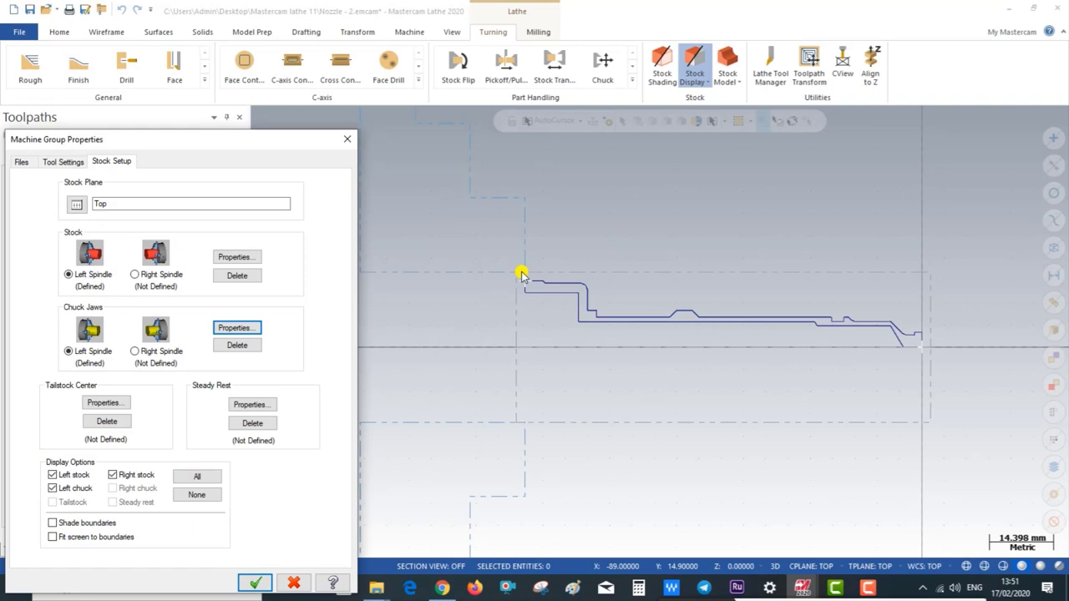
# Step: Reopen the left-spindle chuck jaw parameters and enter a 5.0 grip length
pyautogui.click(238, 328)
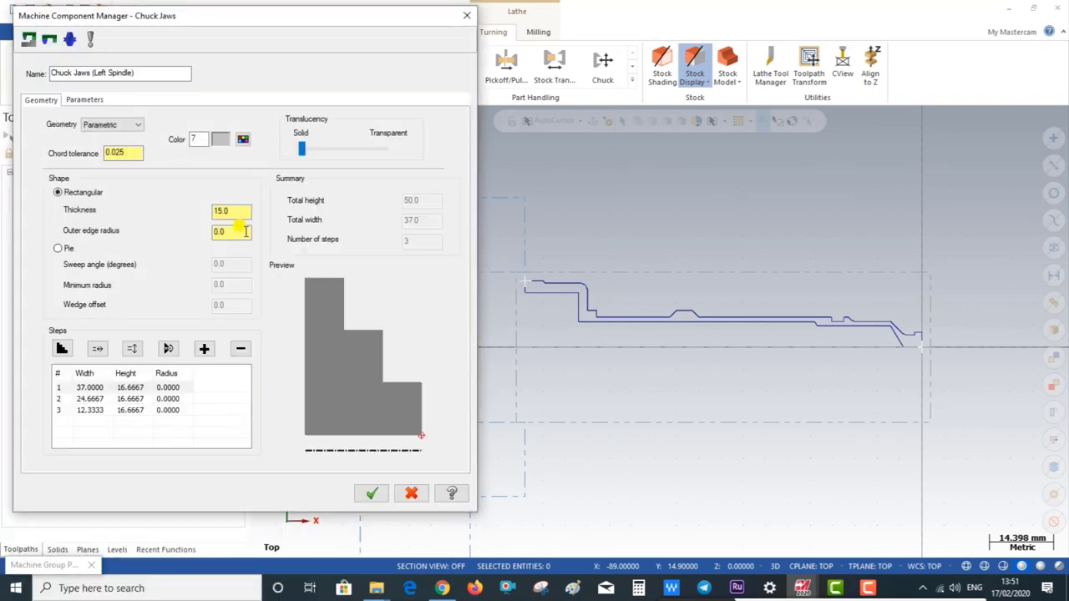
pyautogui.click(102, 100)
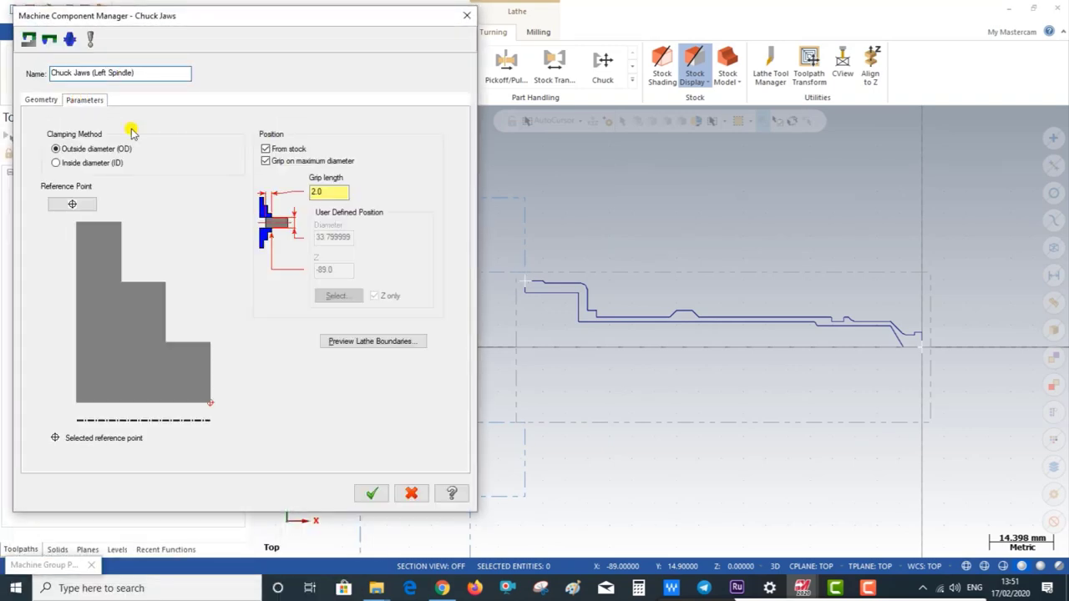
pyautogui.doubleClick(317, 193)
pyautogui.write('5')
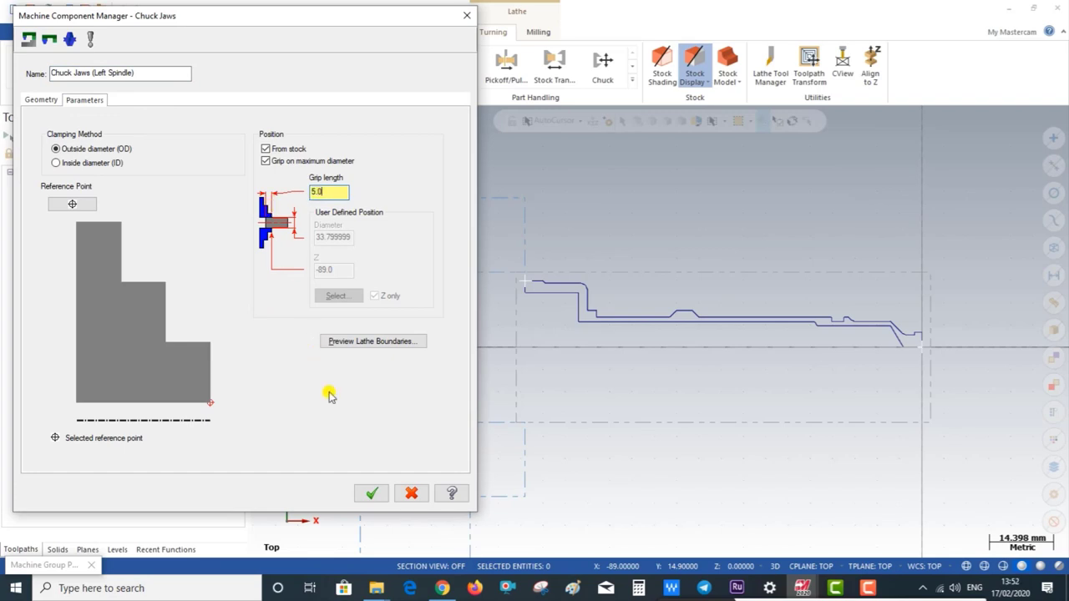
pyautogui.click(370, 492)
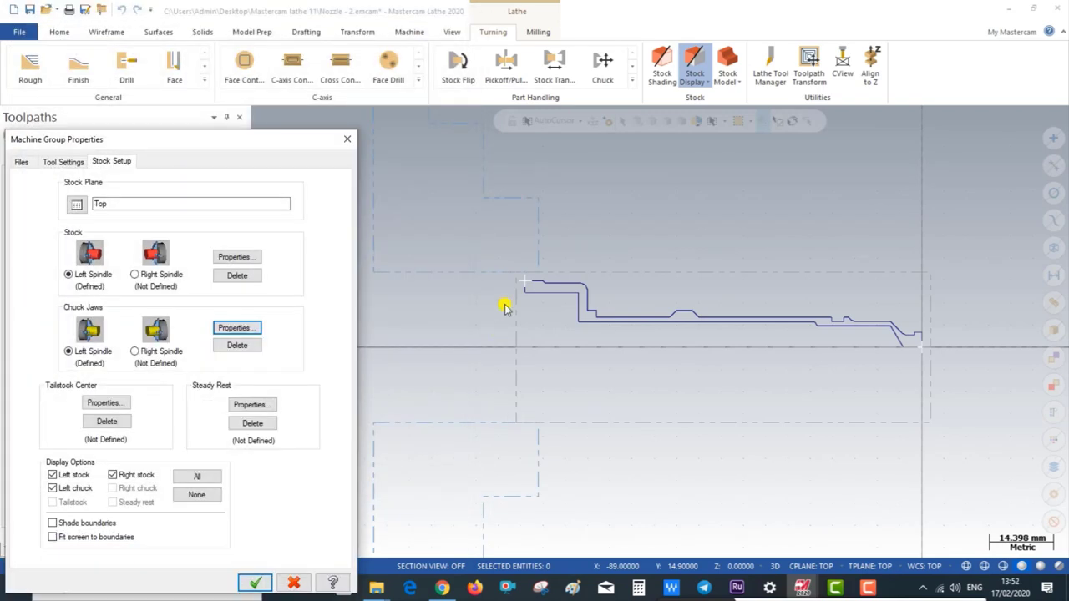
# Step: Accept Machine Group Properties and zoom out to view the dashed stock and chuck boundaries
pyautogui.click(254, 582)
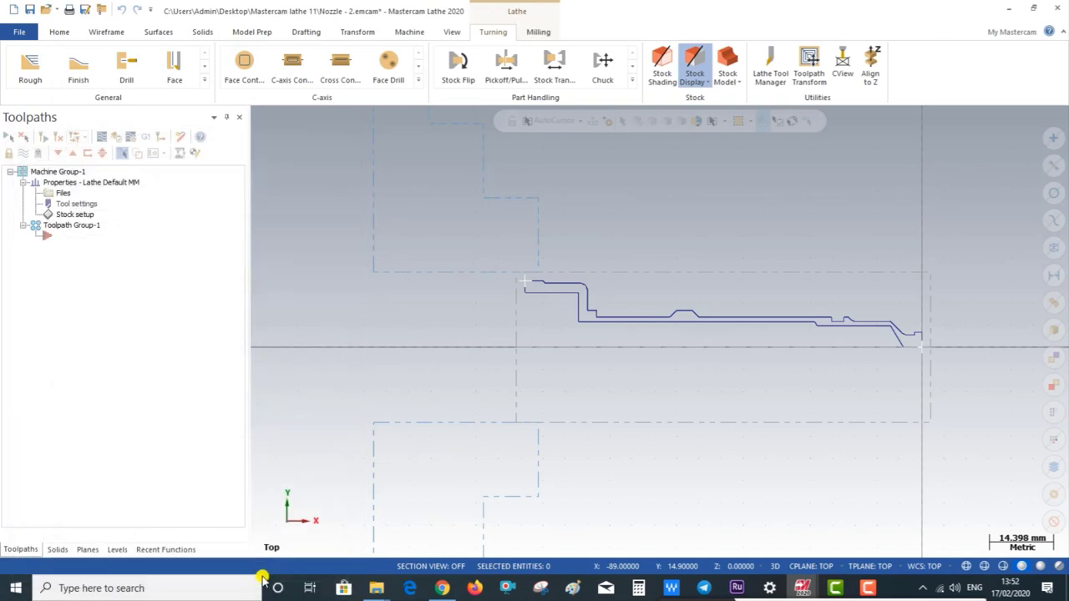
pyautogui.rightClick(442, 346)
pyautogui.click(465, 358)
pyautogui.scroll(-1, 492, 356)
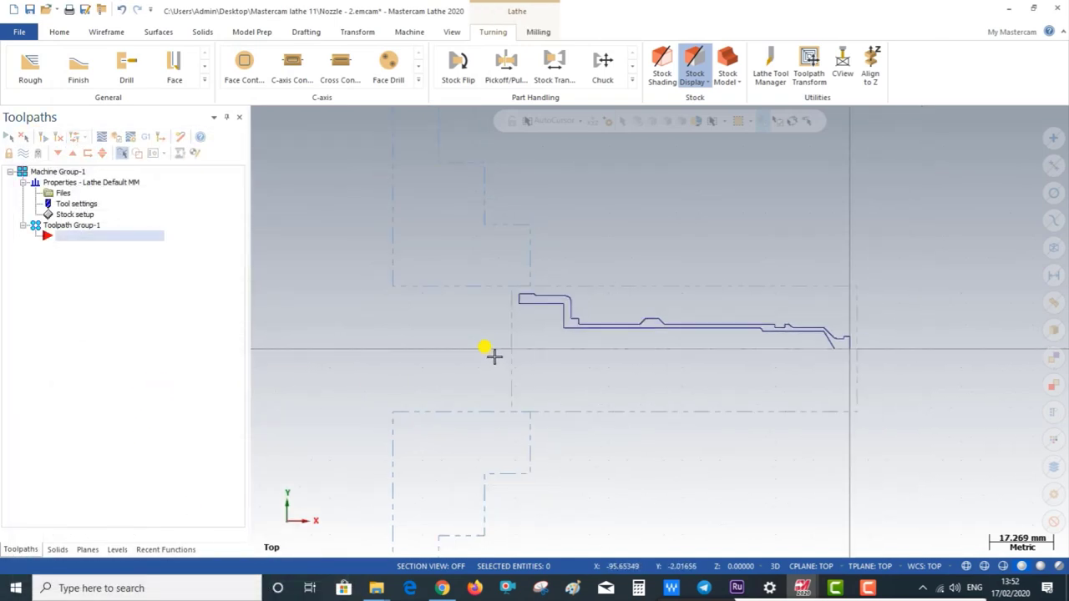